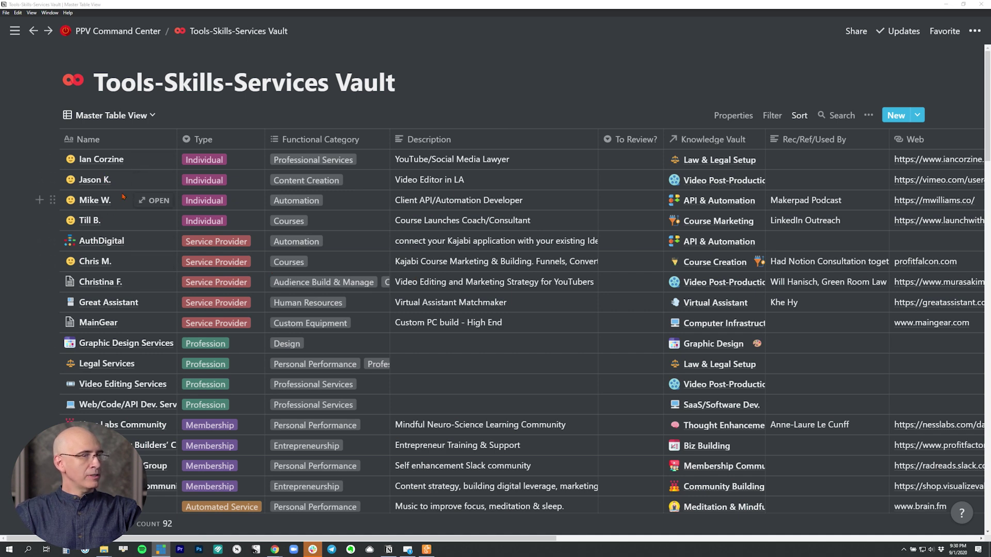
# - Scroll the Master Table View, then zoom the Notion page in with Ctrl+=
pyautogui.scroll(-1, 206, 215)
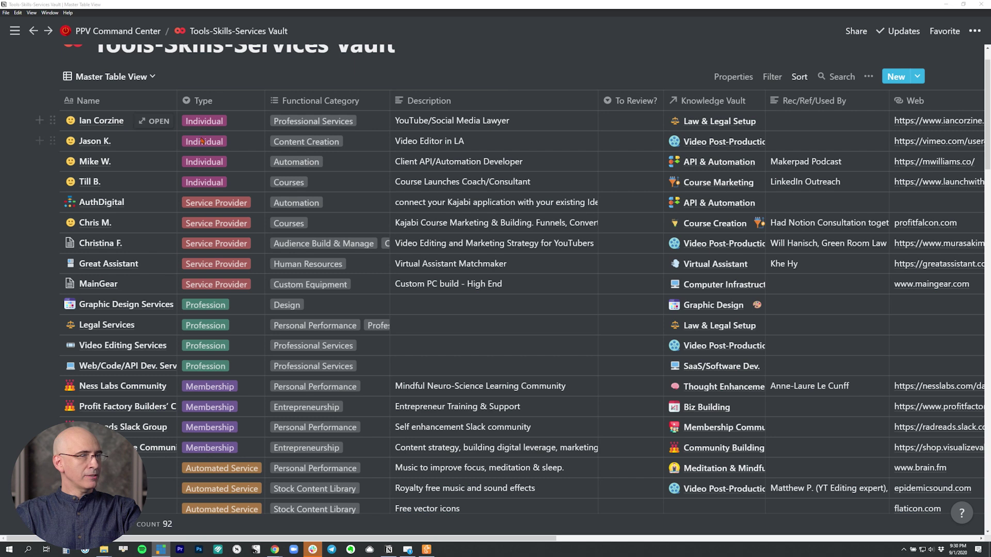
pyautogui.scroll(-1, 217, 142)
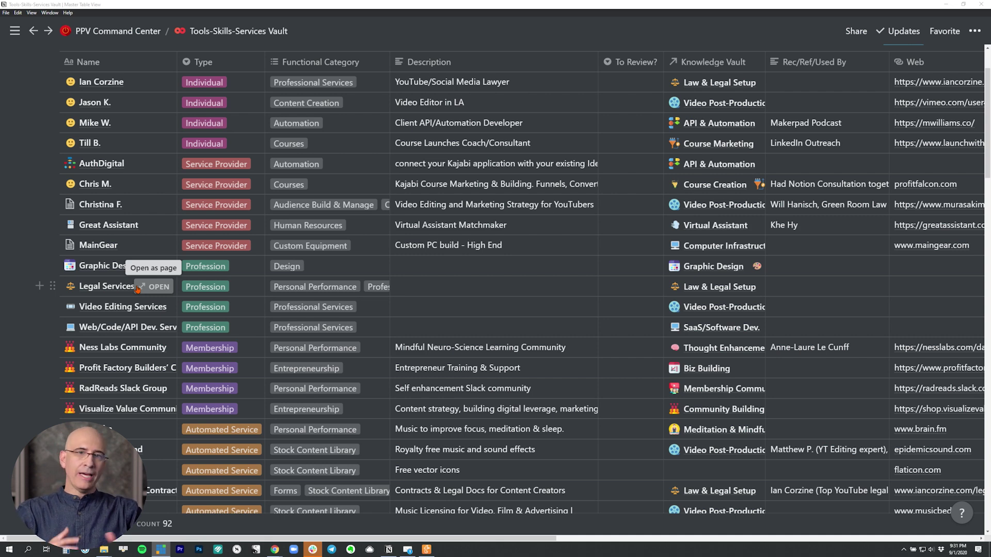
pyautogui.hotkey('ctrl', '+')
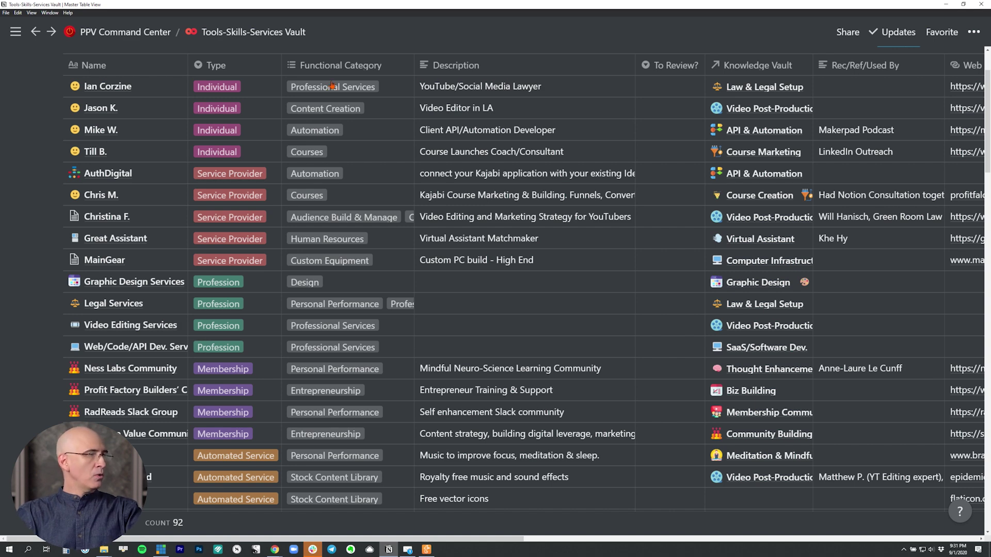
pyautogui.moveTo(113, 325)
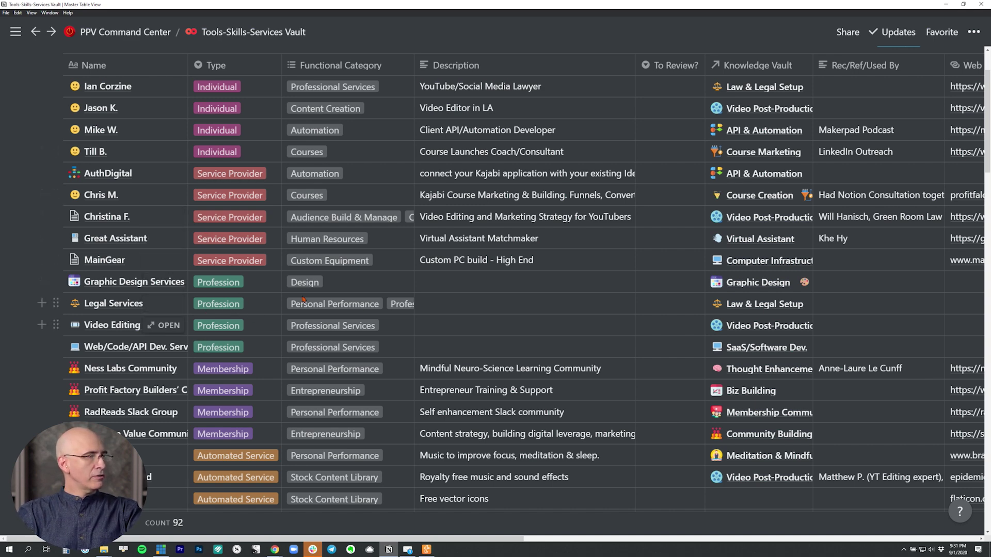
pyautogui.scroll(-2, 335, 306)
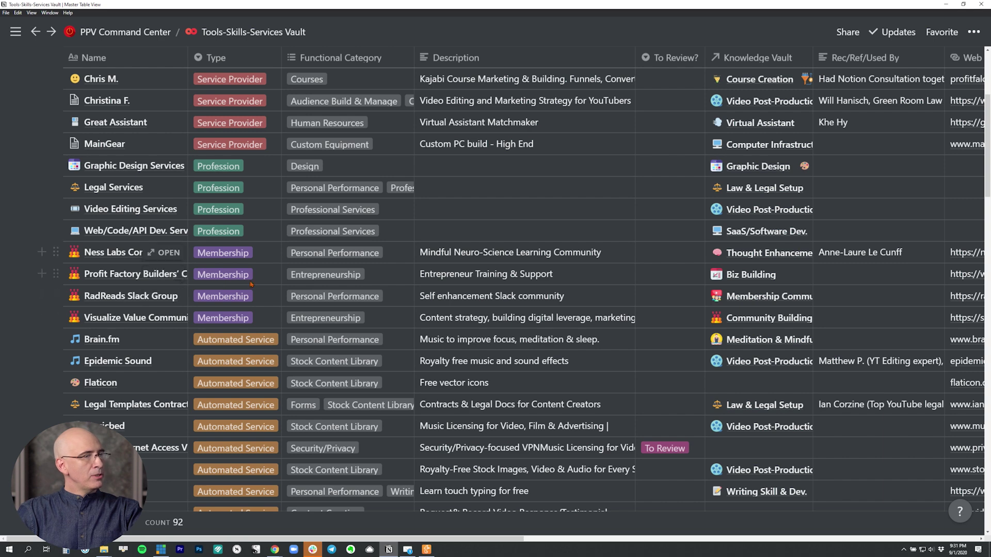
pyautogui.moveTo(261, 284)
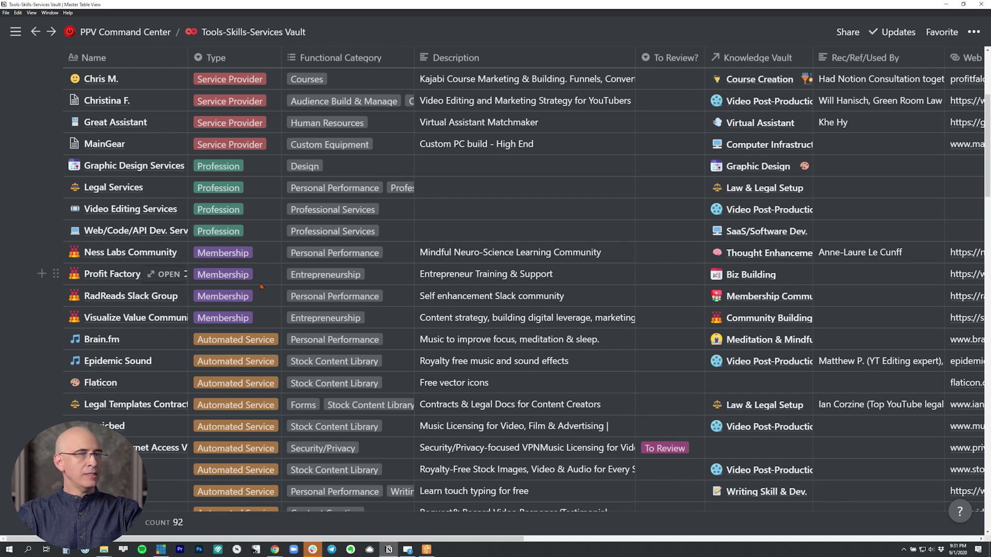
pyautogui.scroll(-2, 298, 283)
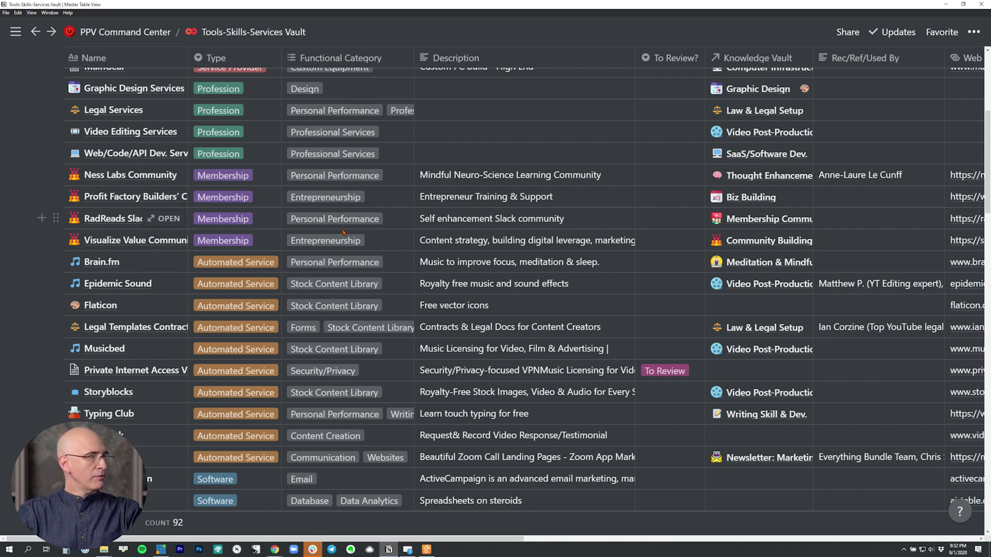
pyautogui.scroll(-1, 341, 233)
pyautogui.scroll(-1, 336, 231)
pyautogui.scroll(-2, 328, 229)
pyautogui.scroll(-2, 320, 226)
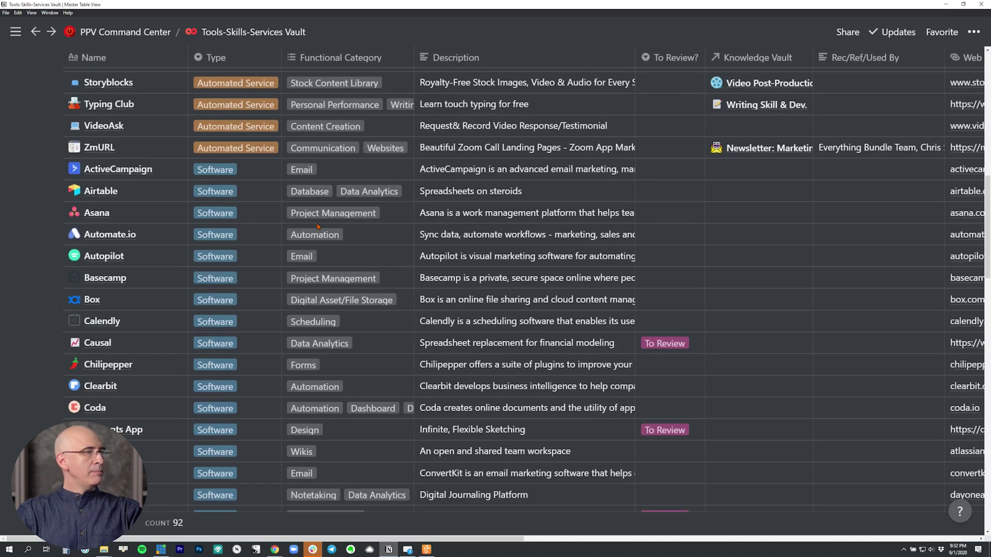
pyautogui.scroll(-1, 304, 230)
pyautogui.scroll(-1, 279, 233)
pyautogui.scroll(-2, 242, 239)
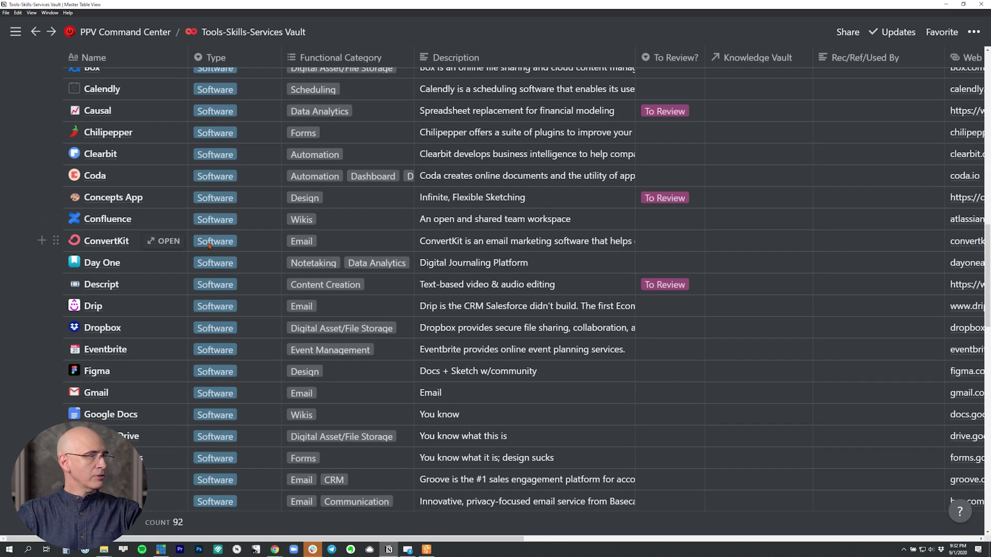
pyautogui.scroll(-1, 222, 247)
pyautogui.scroll(-2, 243, 248)
pyautogui.scroll(-2, 269, 251)
pyautogui.scroll(-2, 289, 252)
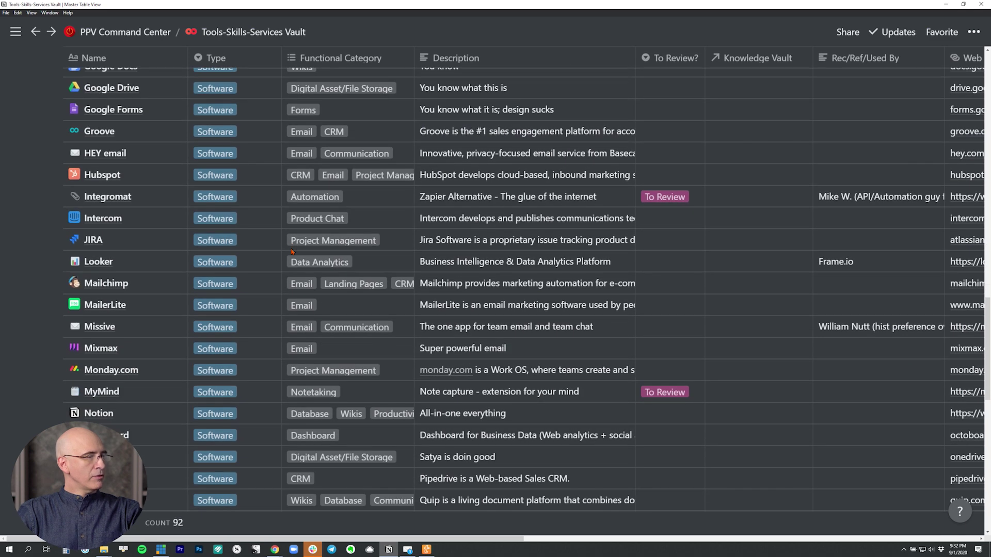
pyautogui.scroll(-2, 291, 251)
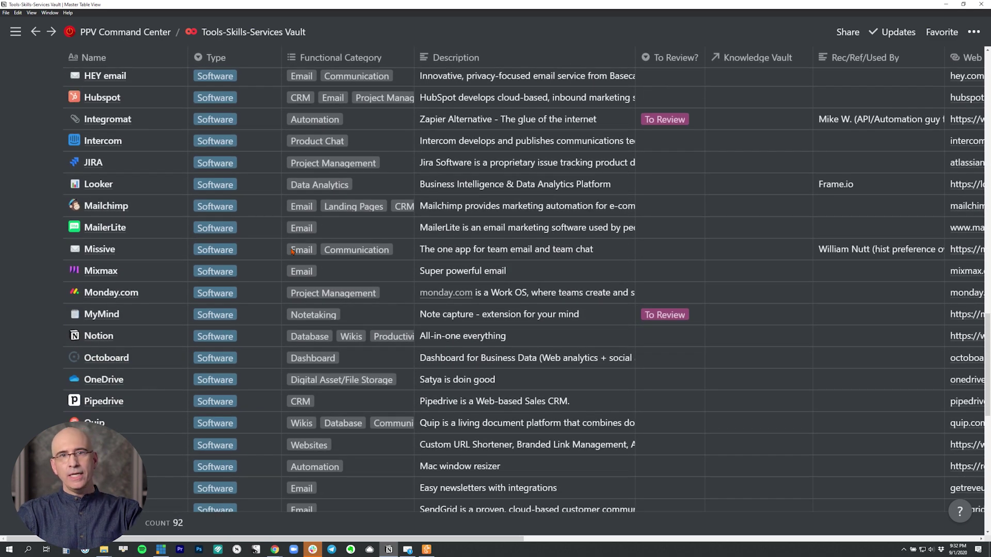
pyautogui.scroll(-1, 291, 251)
pyautogui.scroll(-2, 291, 252)
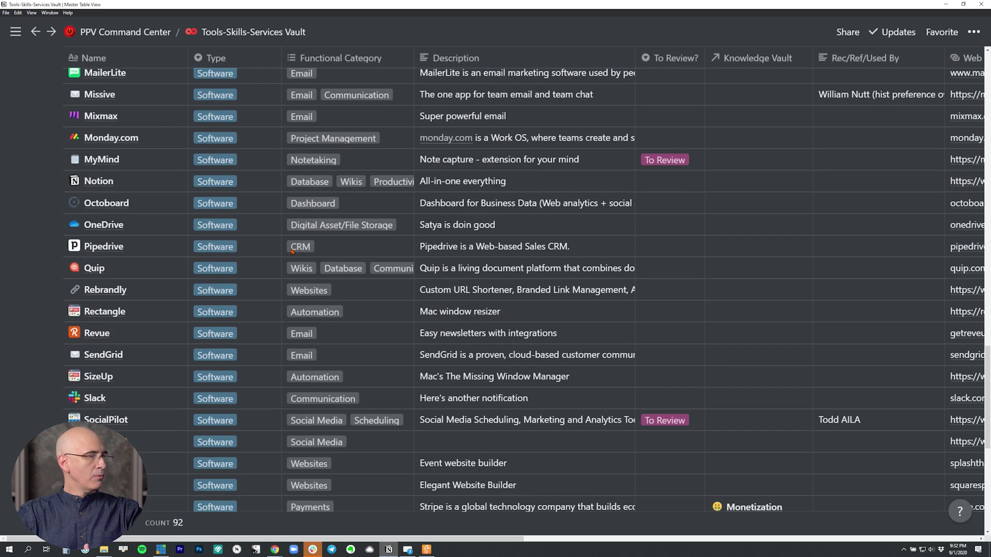
pyautogui.scroll(-1, 292, 251)
pyautogui.scroll(-2, 292, 251)
pyautogui.scroll(-2, 292, 252)
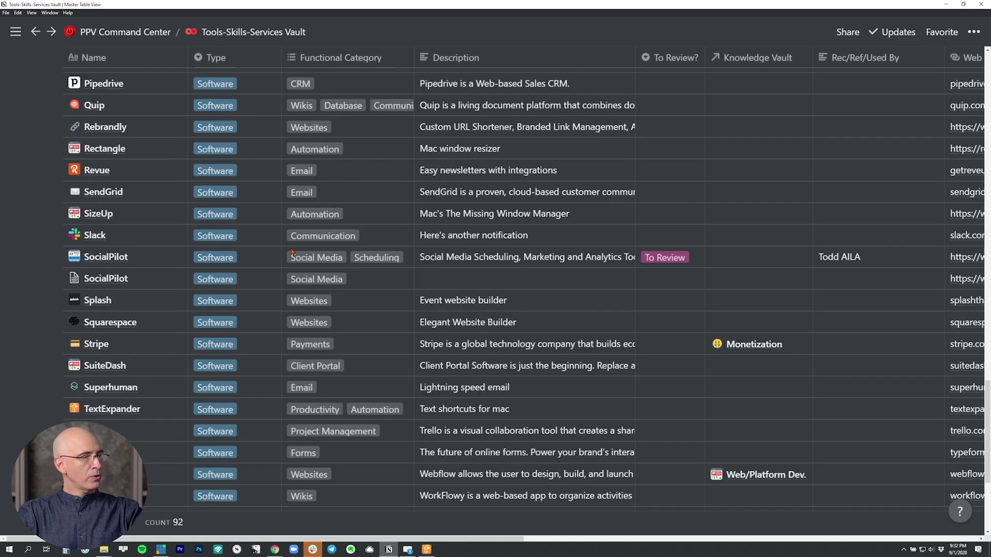
pyautogui.scroll(-1, 292, 251)
pyautogui.scroll(-3, 291, 251)
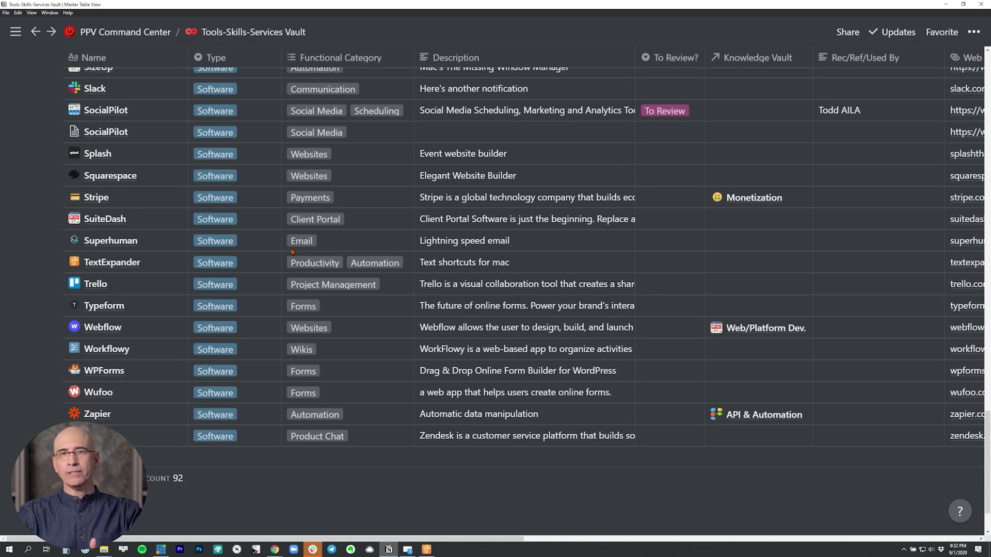
pyautogui.scroll(4, 315, 236)
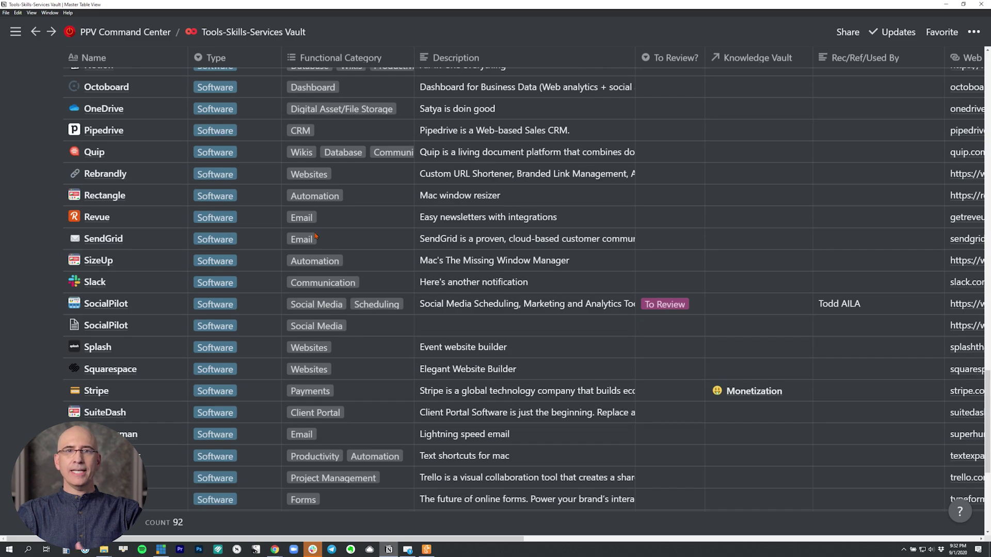
pyautogui.scroll(4, 314, 236)
pyautogui.scroll(6, 315, 237)
pyautogui.scroll(4, 314, 236)
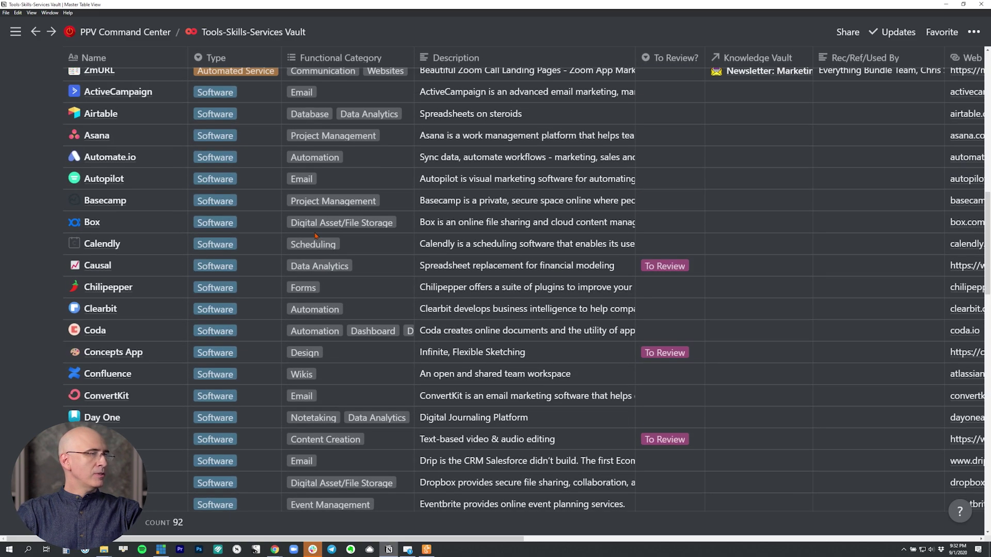
pyautogui.scroll(3, 316, 234)
pyautogui.scroll(3, 316, 235)
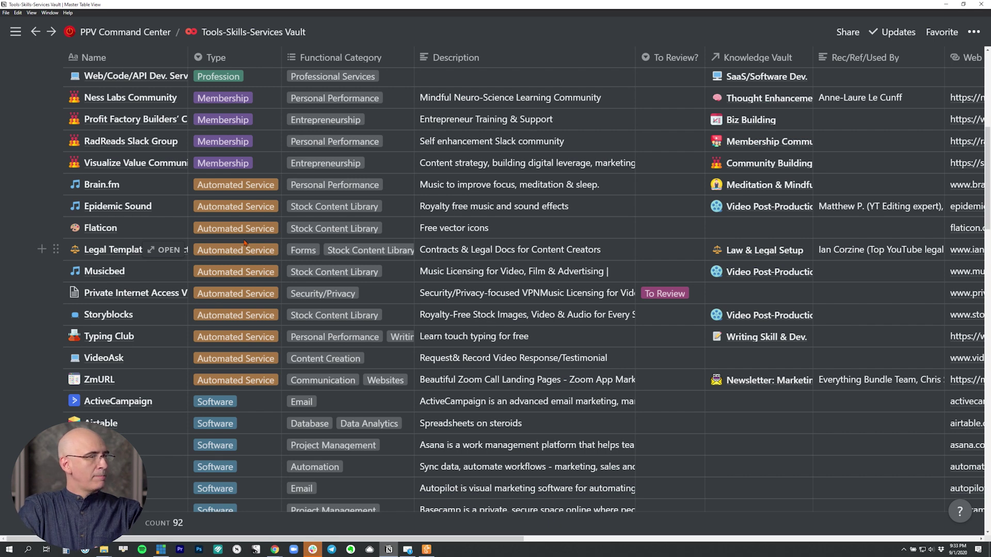
pyautogui.scroll(3, 237, 222)
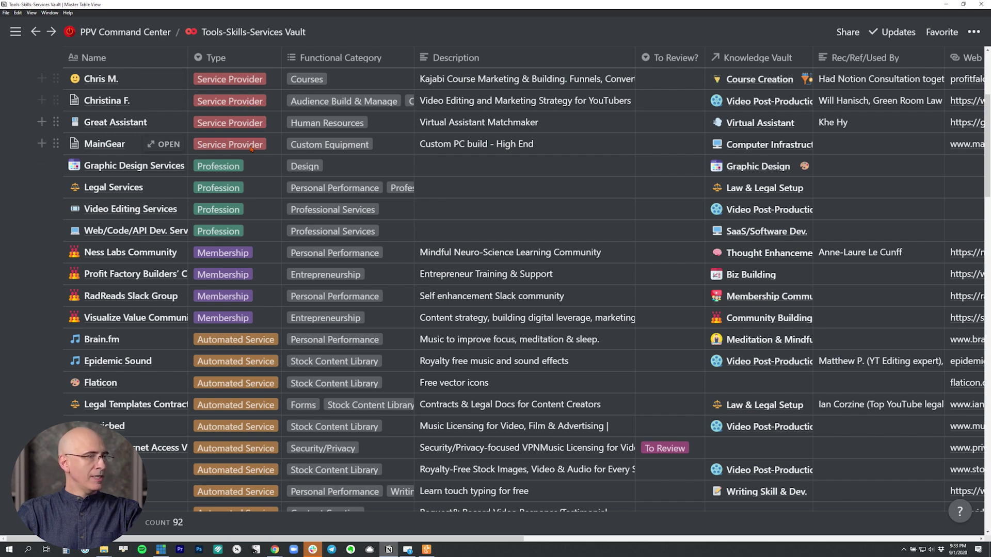
pyautogui.scroll(-2, 253, 147)
pyautogui.scroll(-1, 253, 154)
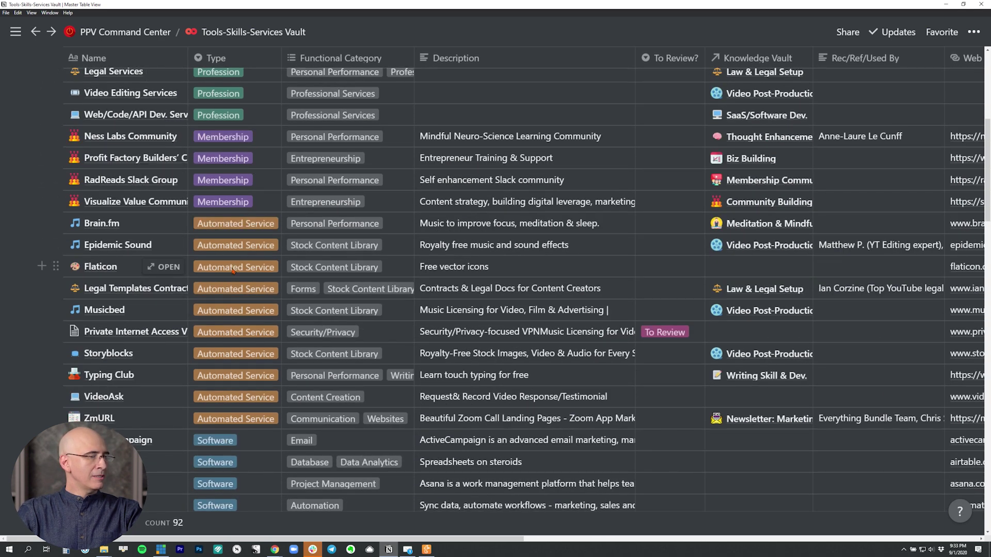
pyautogui.scroll(-3, 231, 268)
pyautogui.scroll(-1, 230, 257)
pyautogui.scroll(-2, 230, 257)
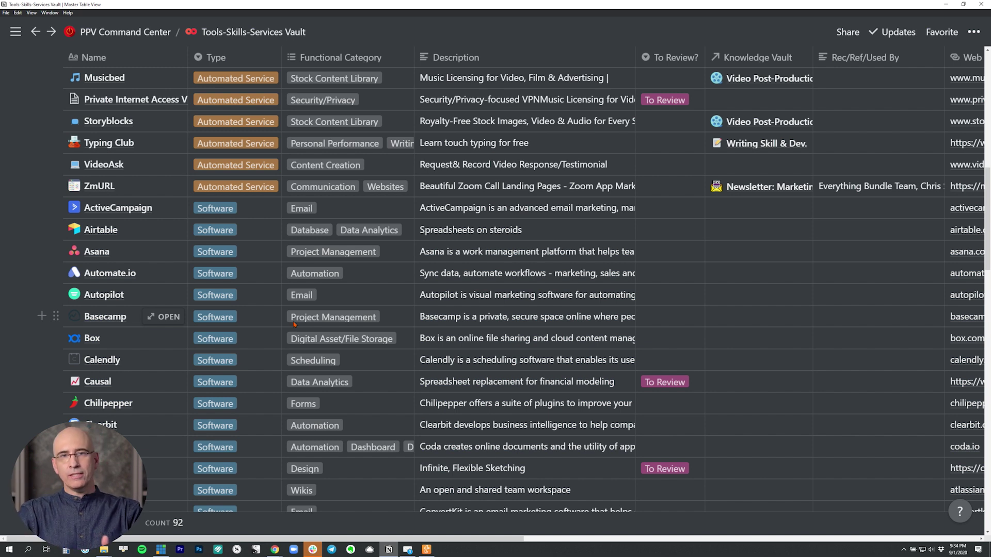
pyautogui.scroll(5, 294, 324)
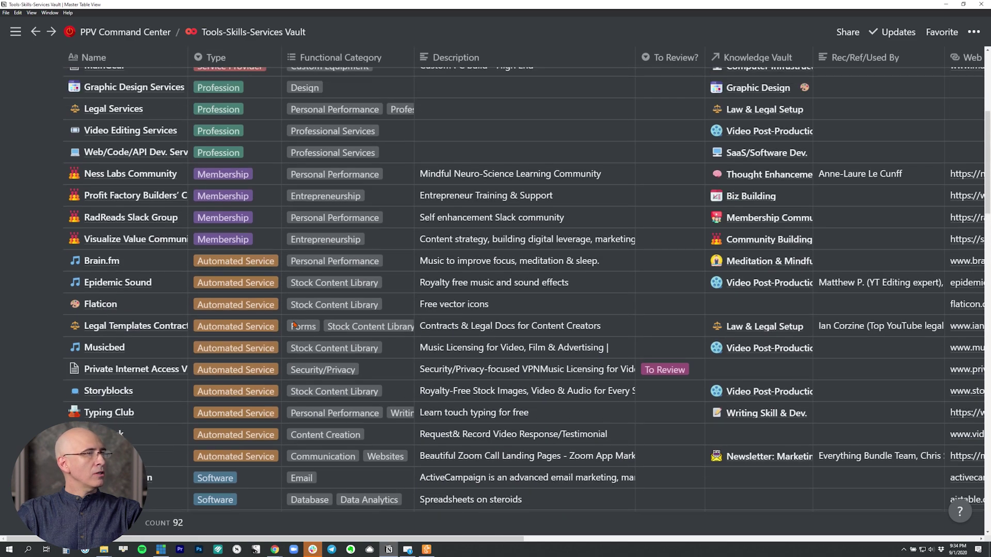
pyautogui.scroll(5, 778, 263)
pyautogui.scroll(-3, 475, 304)
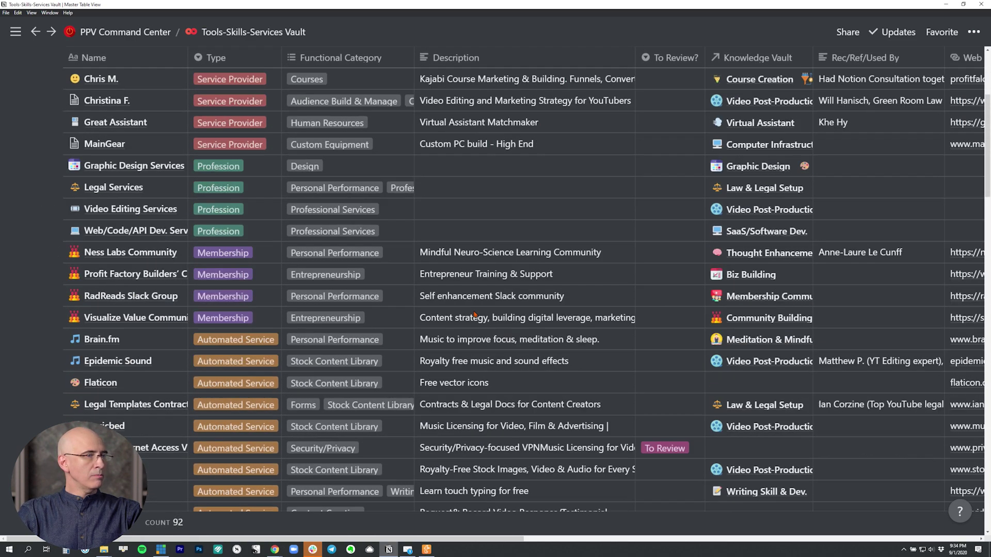
pyautogui.scroll(-3, 475, 314)
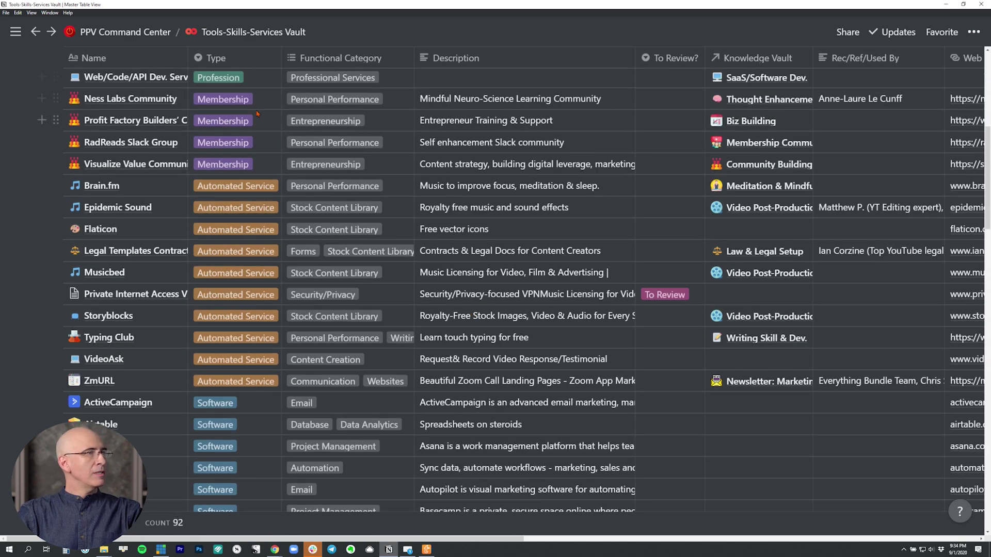
pyautogui.scroll(2, 216, 124)
pyautogui.scroll(-1, 235, 128)
pyautogui.scroll(-2, 227, 206)
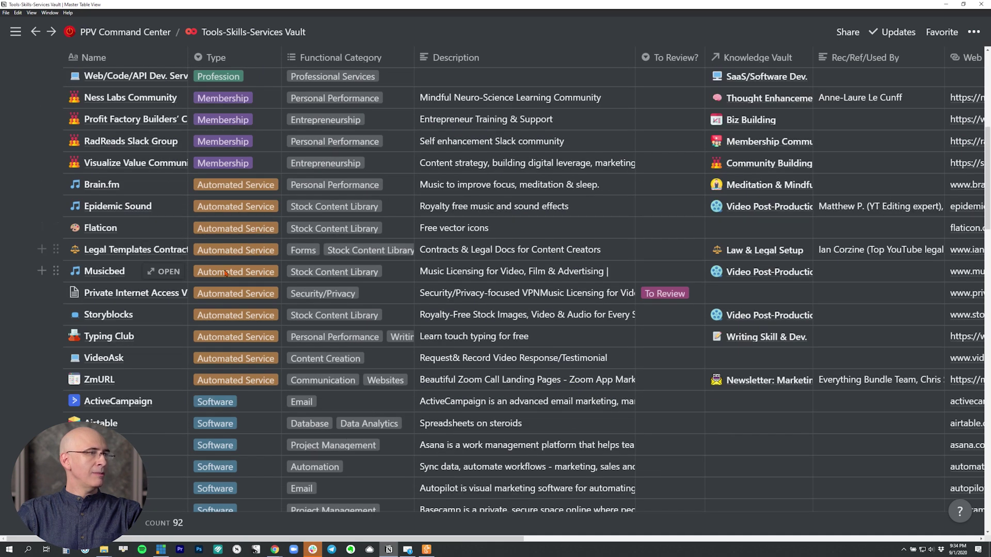
pyautogui.scroll(-2, 219, 310)
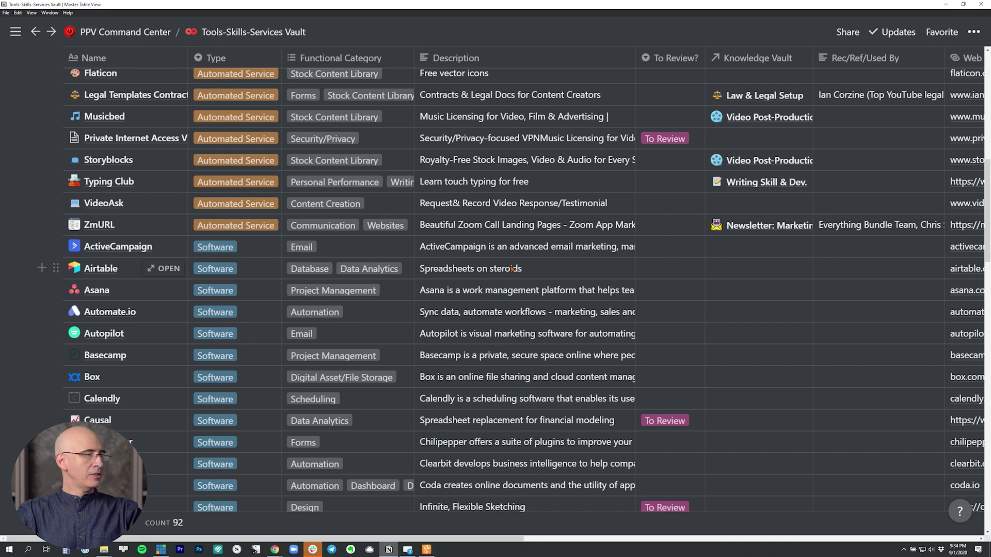
pyautogui.scroll(2, 362, 279)
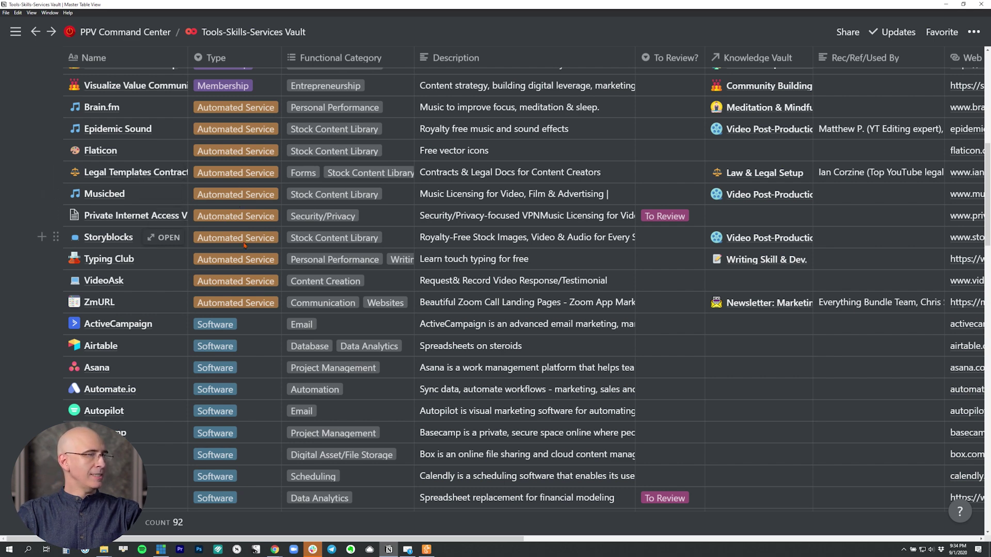
pyautogui.scroll(10, 244, 245)
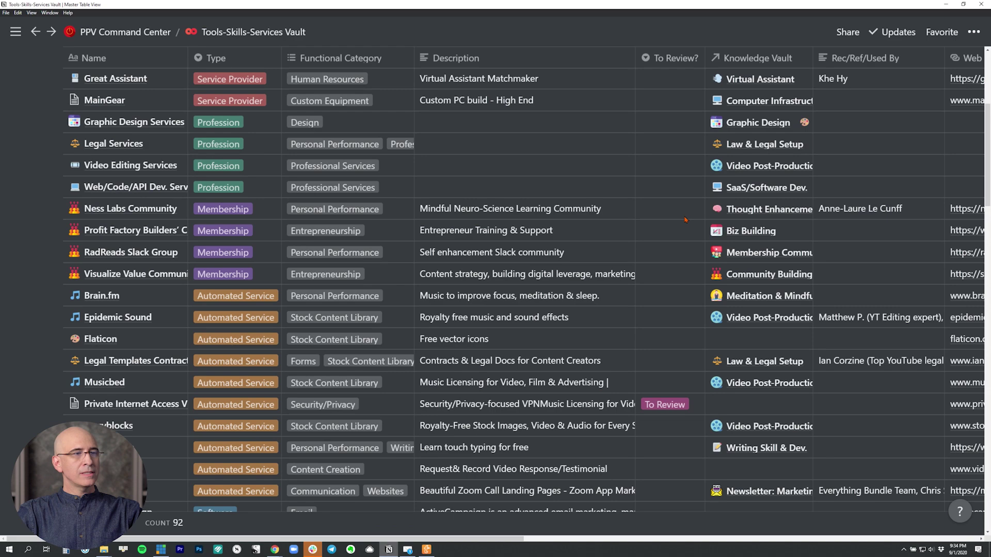
pyautogui.scroll(-8, 685, 220)
pyautogui.scroll(-5, 685, 219)
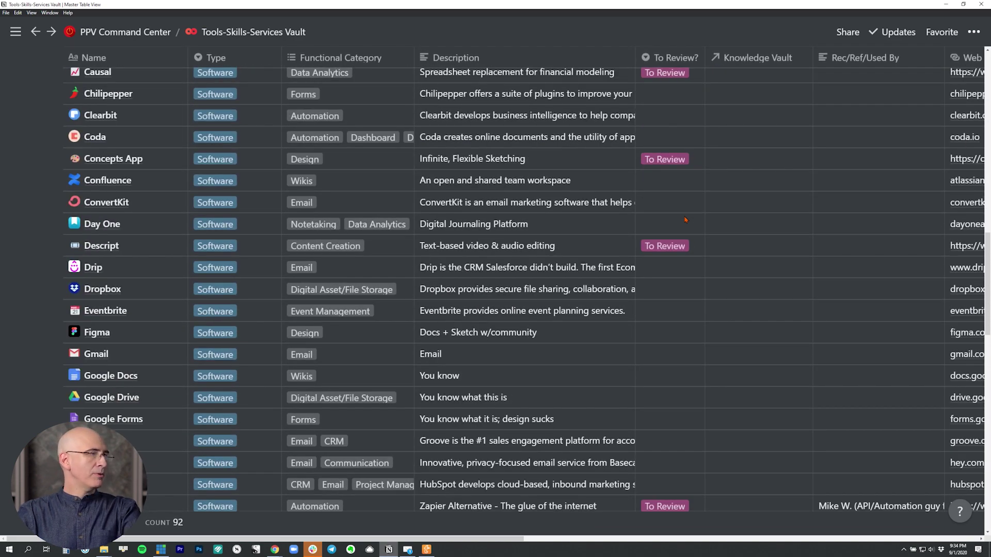
pyautogui.scroll(5, 623, 270)
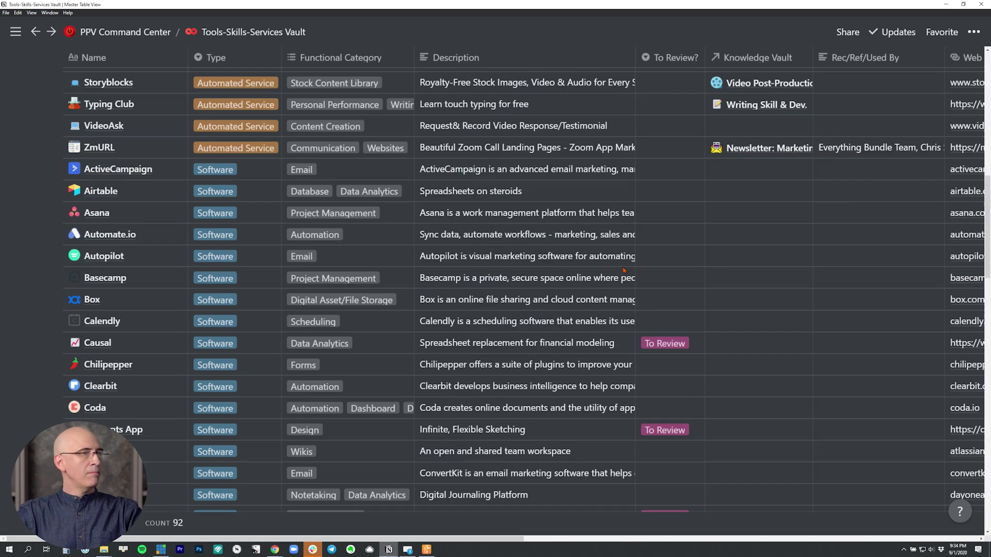
pyautogui.scroll(1, 624, 269)
pyautogui.scroll(4, 624, 270)
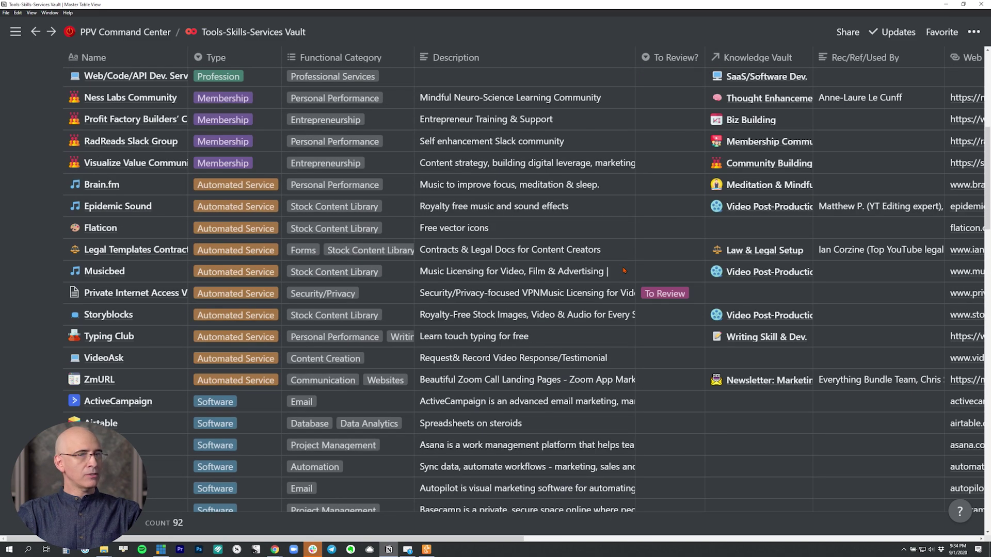
pyautogui.scroll(3, 624, 270)
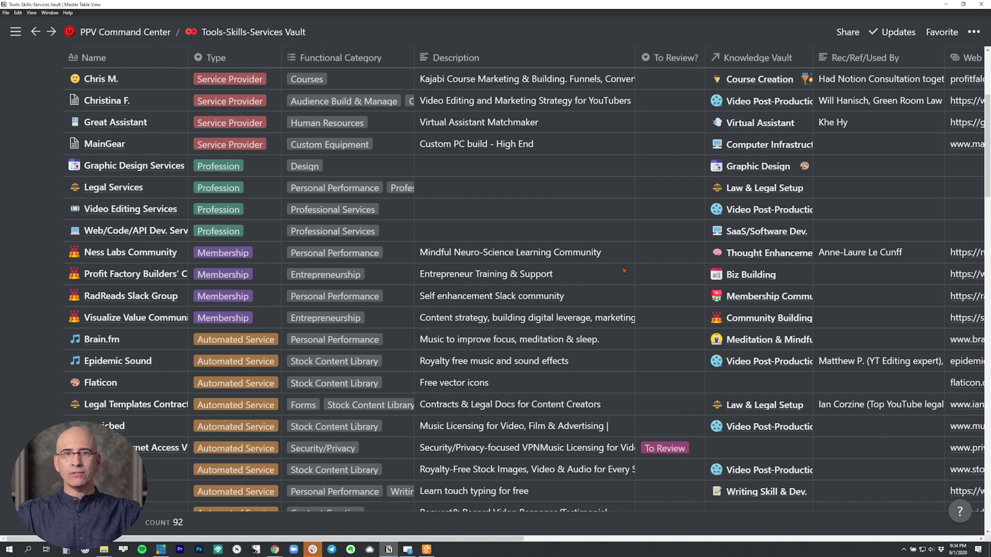
pyautogui.scroll(3, 380, 167)
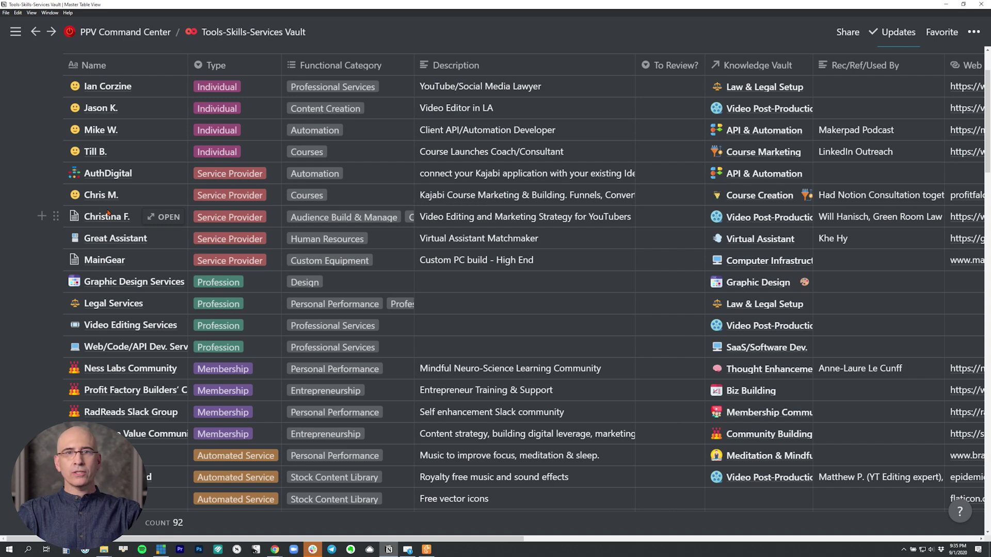
pyautogui.scroll(3, 108, 212)
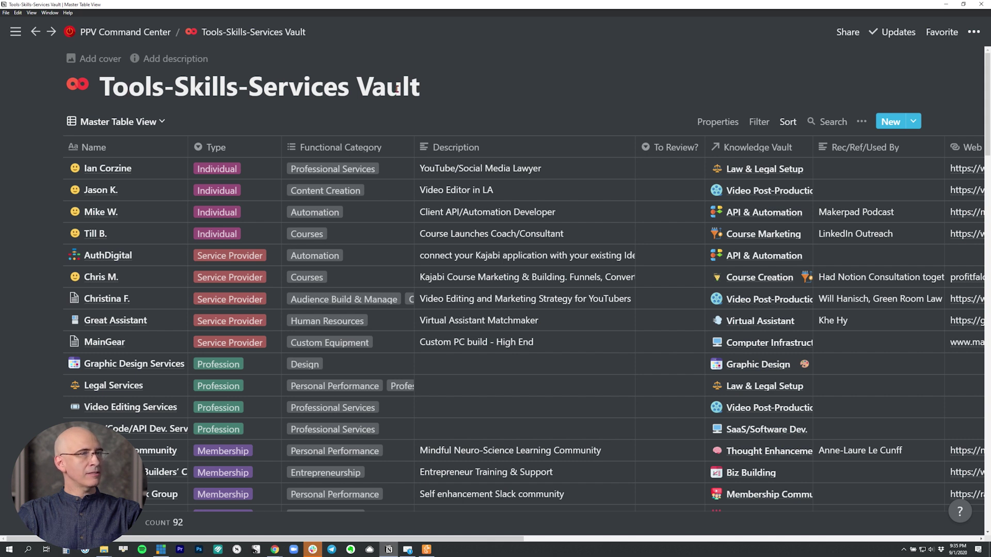
pyautogui.moveTo(162, 168)
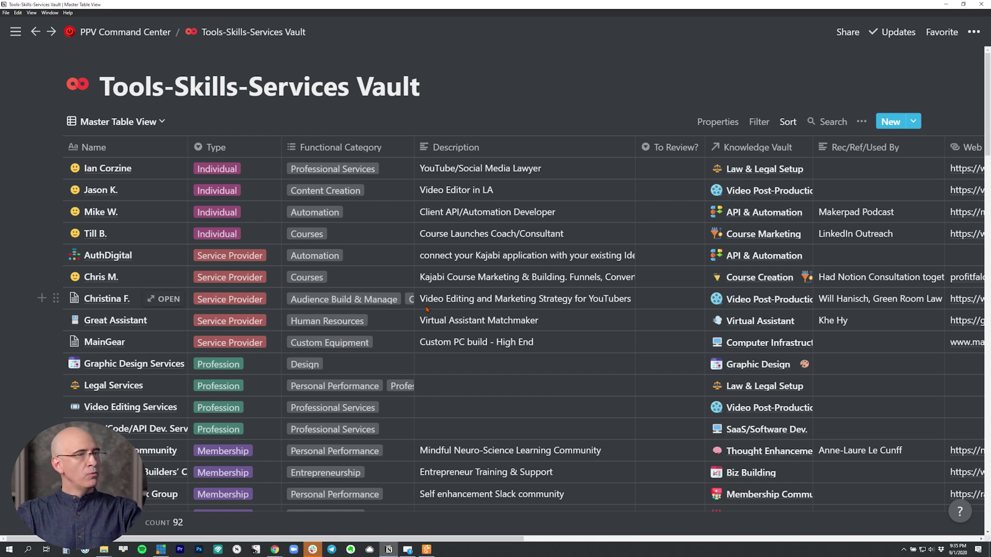
pyautogui.moveTo(123, 86)
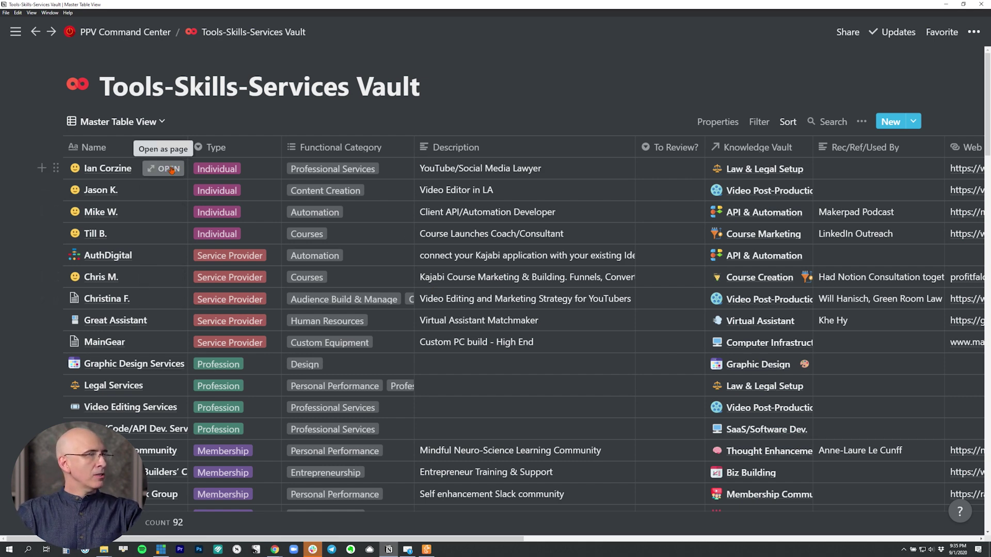
pyautogui.click(166, 168)
# - Review Ian Corzine's Type options, leaving it set to Individual
pyautogui.scroll(-1, 279, 206)
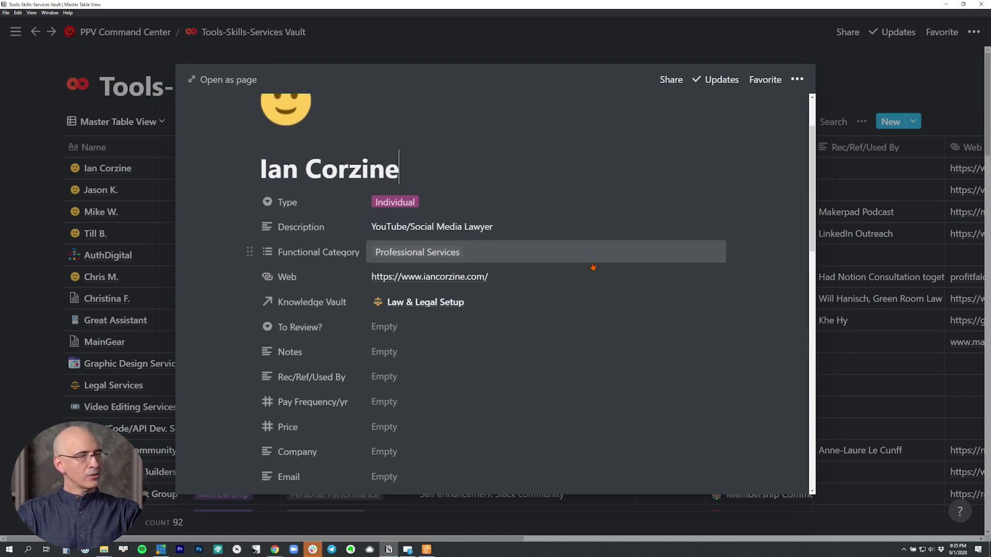
pyautogui.scroll(-2, 592, 267)
pyautogui.click(404, 127)
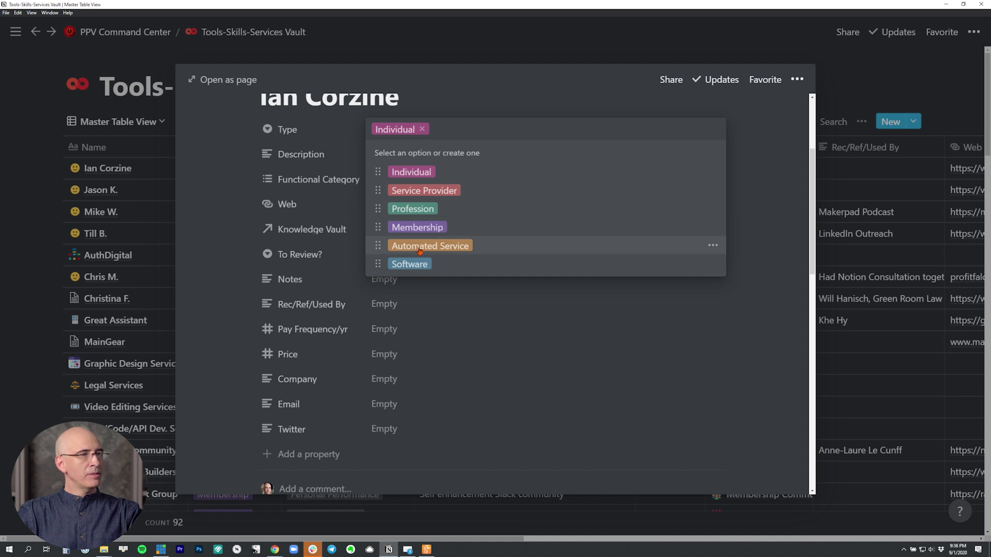
pyautogui.click(472, 93)
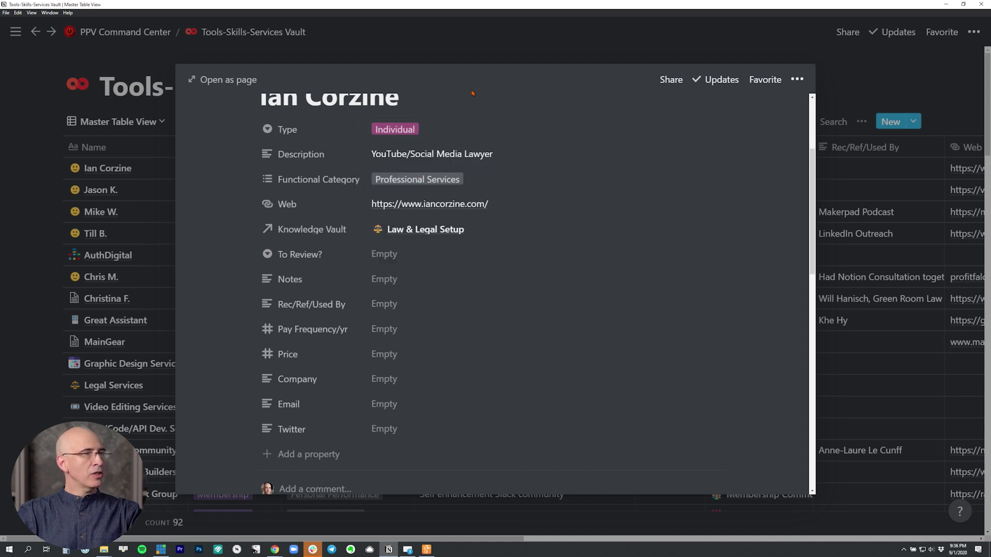
# - Browse the Functional Category options, keeping Professional Services selected
pyautogui.click(413, 179)
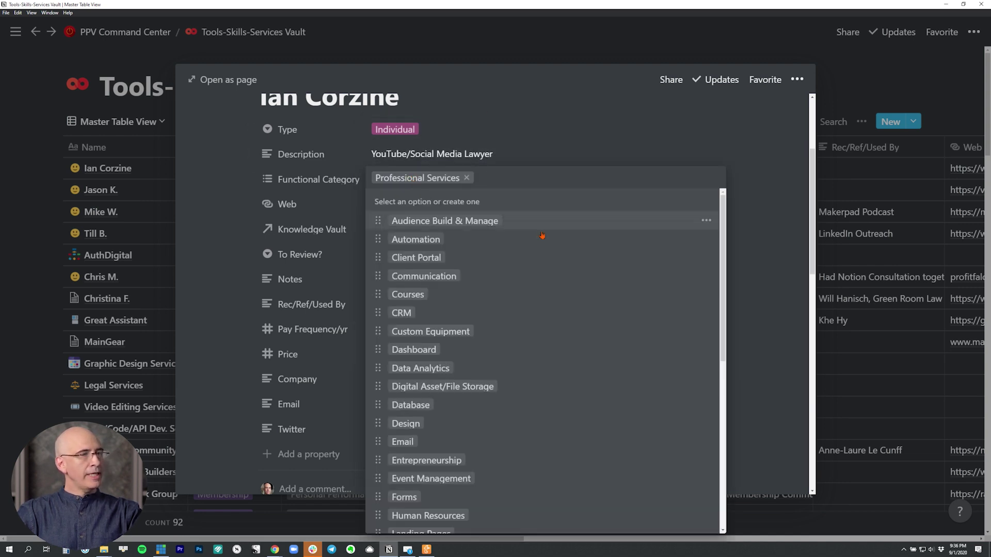
pyautogui.scroll(-4, 542, 235)
pyautogui.scroll(-1, 542, 235)
pyautogui.scroll(-2, 541, 235)
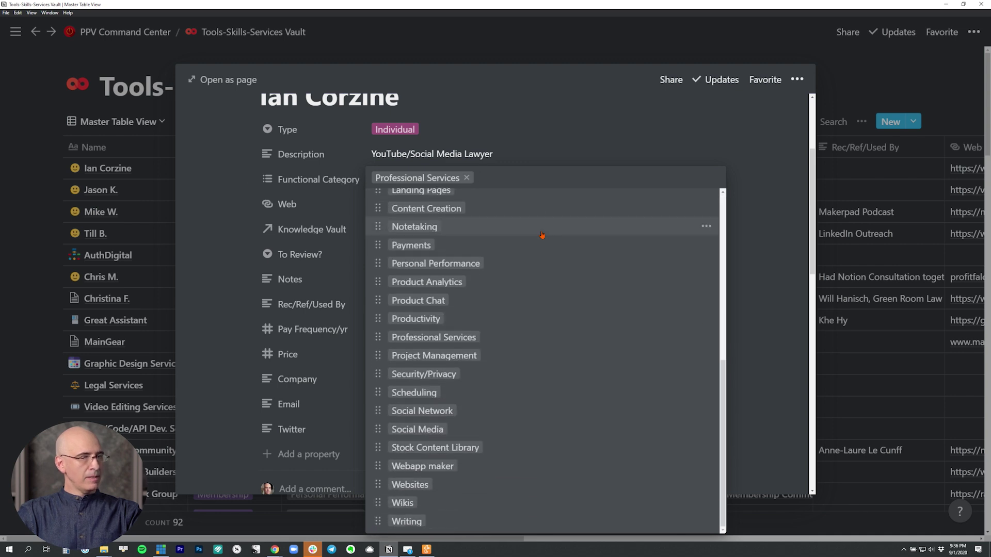
pyautogui.scroll(6, 542, 235)
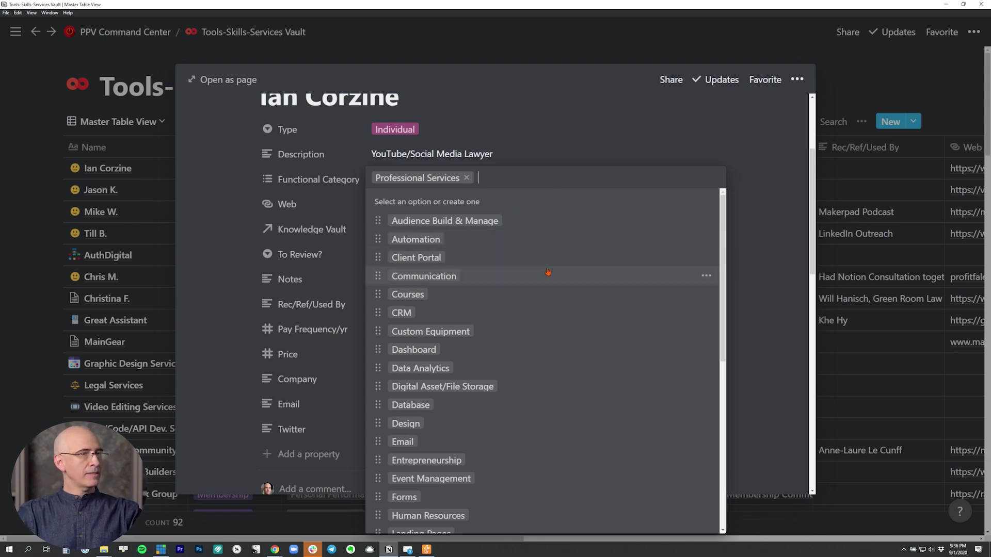
pyautogui.scroll(-1, 548, 276)
pyautogui.scroll(-1, 548, 273)
pyautogui.scroll(-3, 548, 272)
pyautogui.scroll(-2, 548, 272)
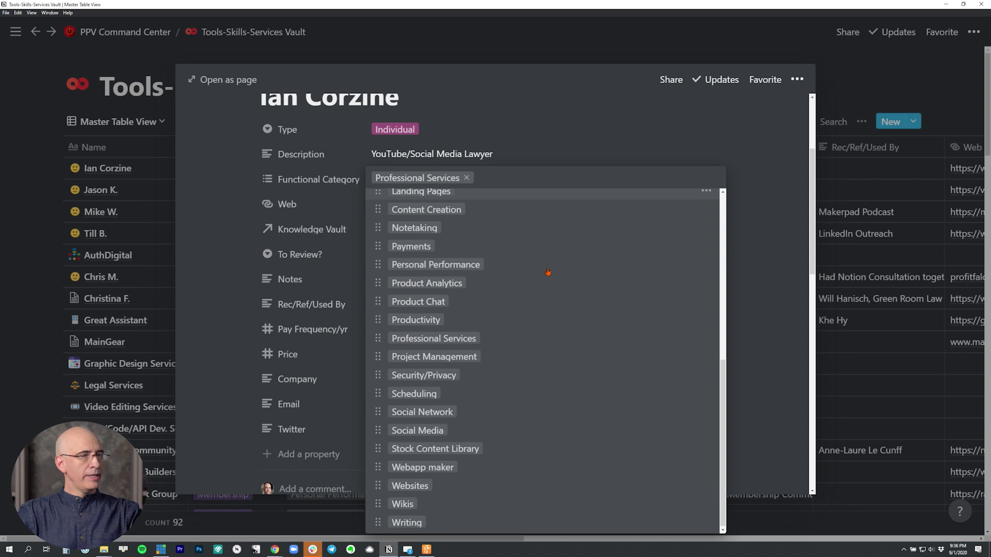
pyautogui.scroll(-1, 548, 272)
pyautogui.press('Escape')
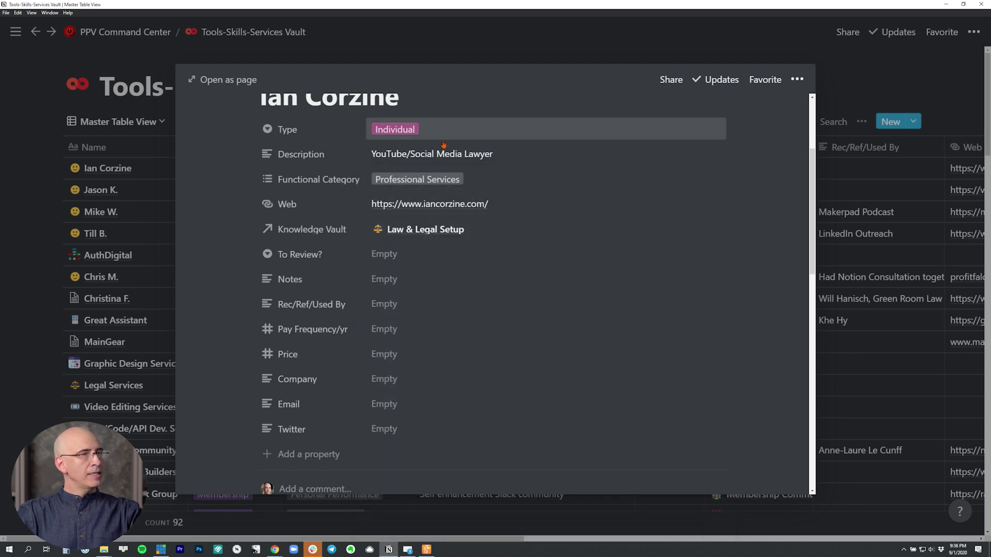
pyautogui.click(423, 178)
pyautogui.scroll(-5, 605, 290)
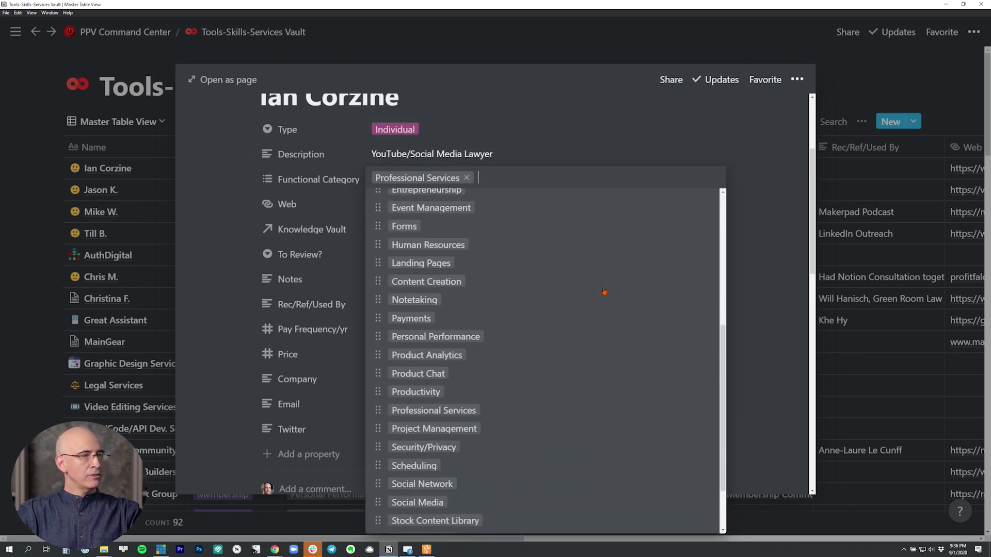
pyautogui.scroll(-1, 604, 289)
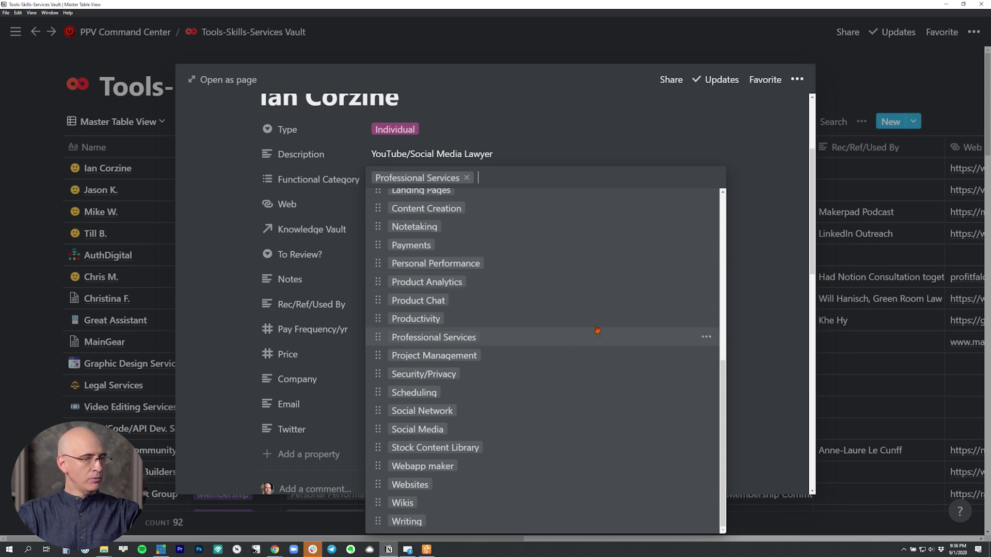
pyautogui.press('Escape')
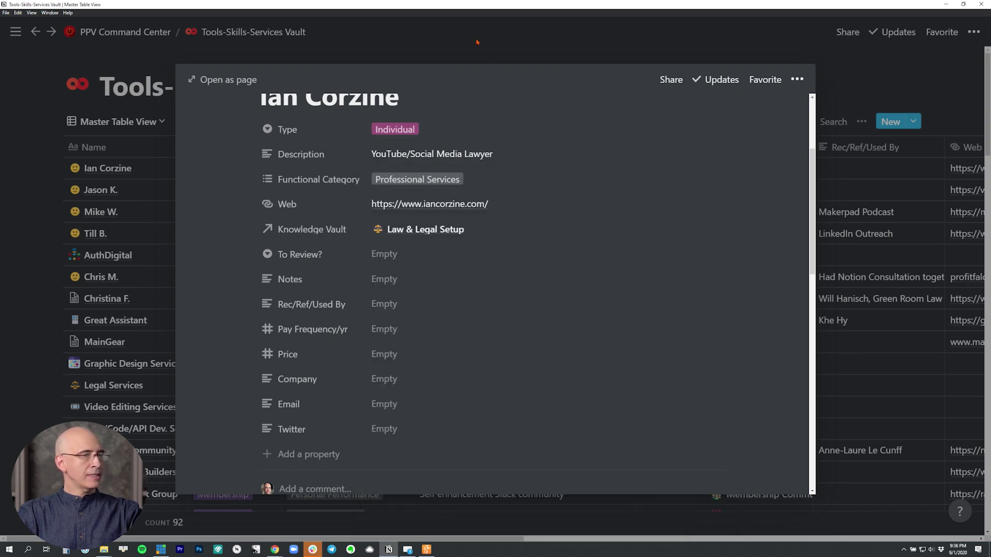
pyautogui.moveTo(417, 182)
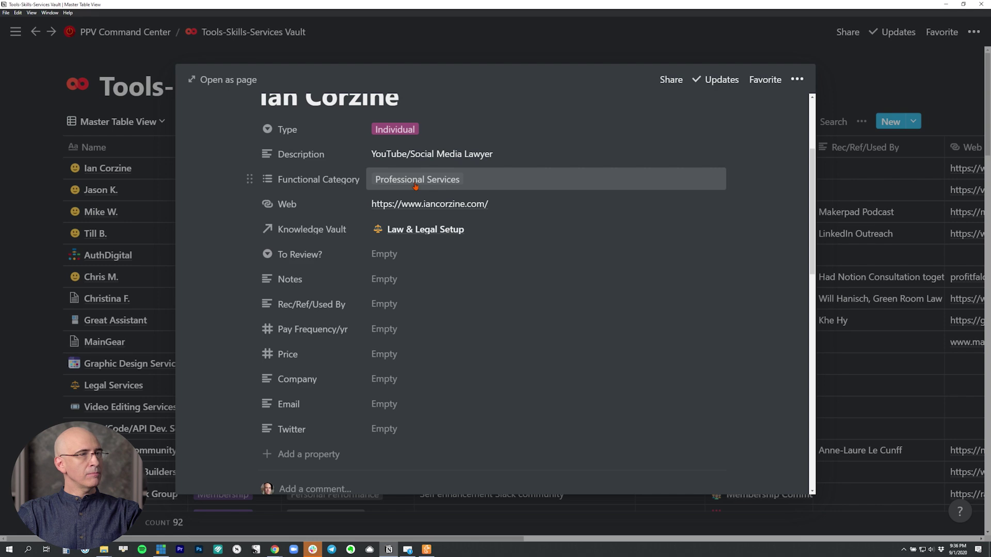
pyautogui.scroll(2, 415, 186)
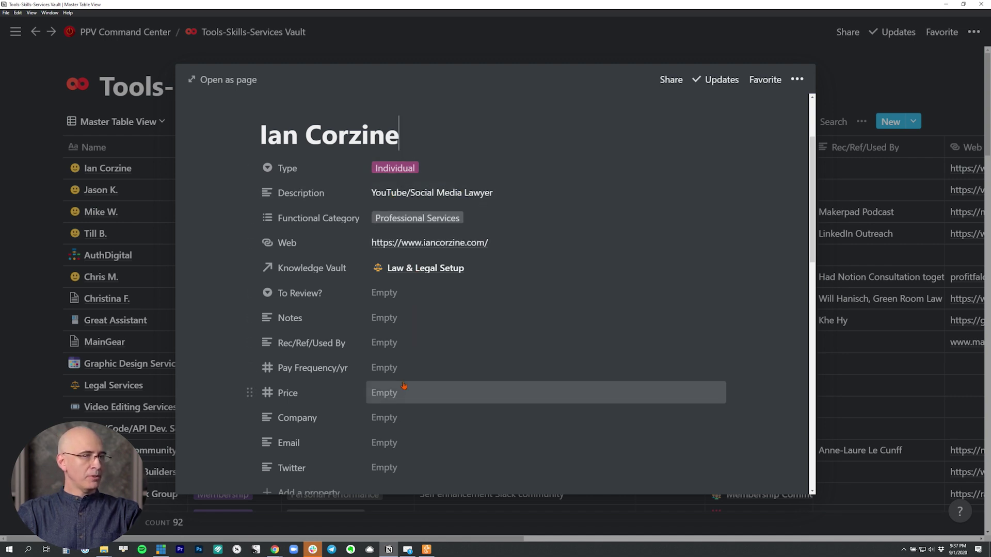
pyautogui.click(281, 107)
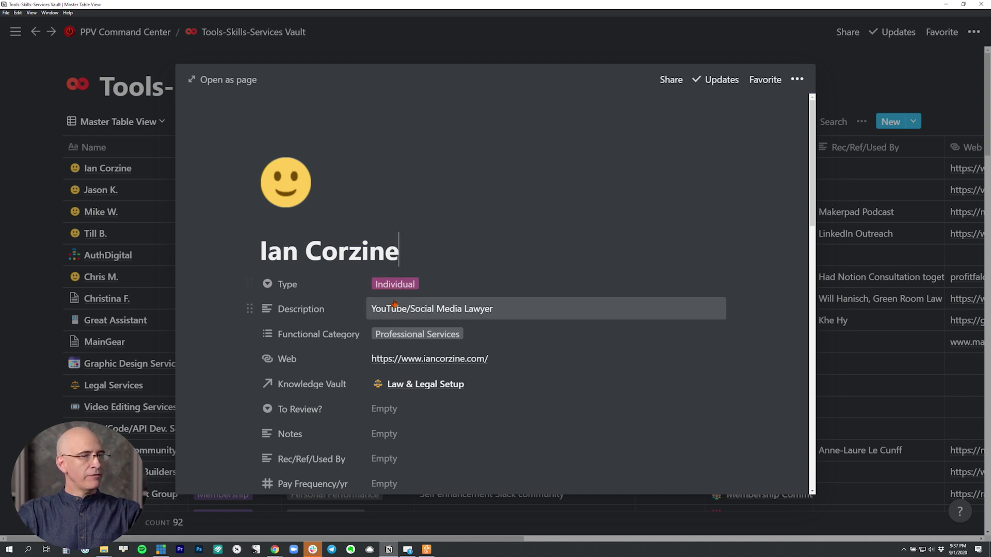
pyautogui.scroll(-2, 396, 308)
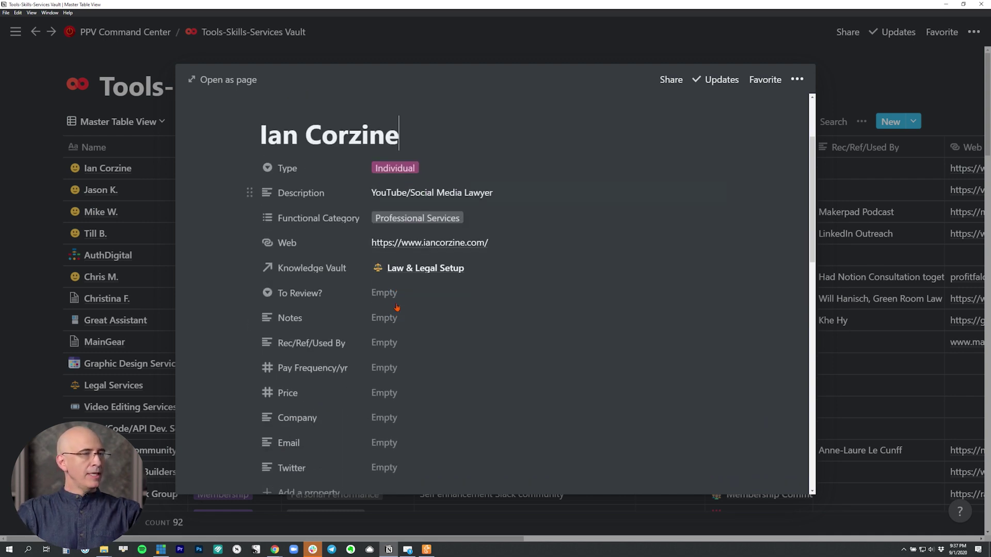
# - Close and reopen Ian Corzine's record, viewing icon choices without changing the icon
pyautogui.scroll(2, 385, 402)
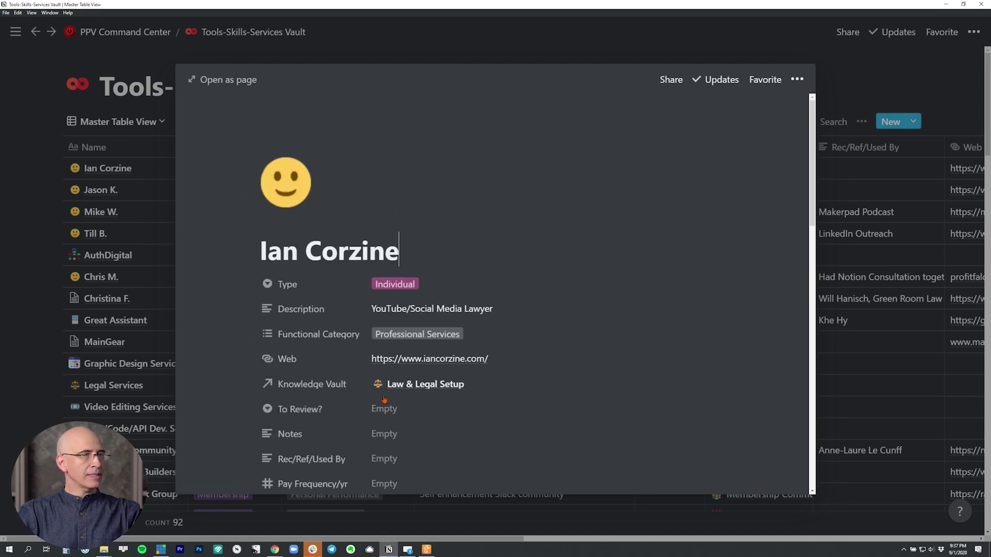
pyautogui.press('Escape')
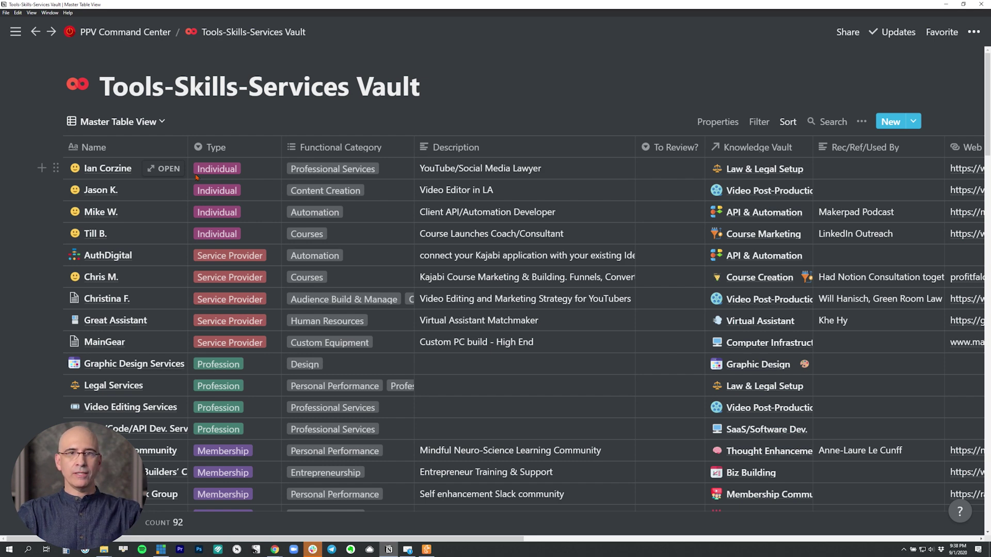
pyautogui.click(164, 169)
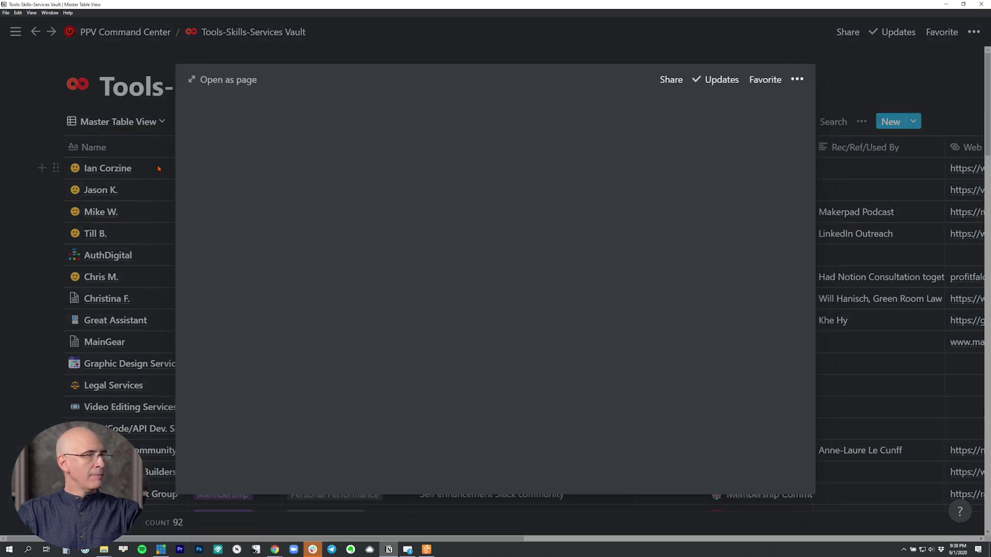
pyautogui.click(287, 172)
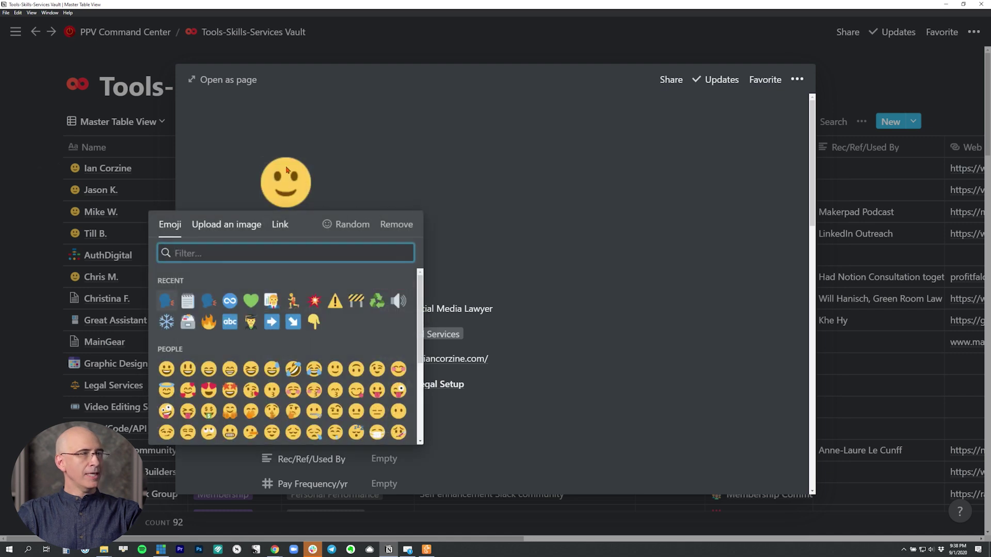
pyautogui.click(334, 134)
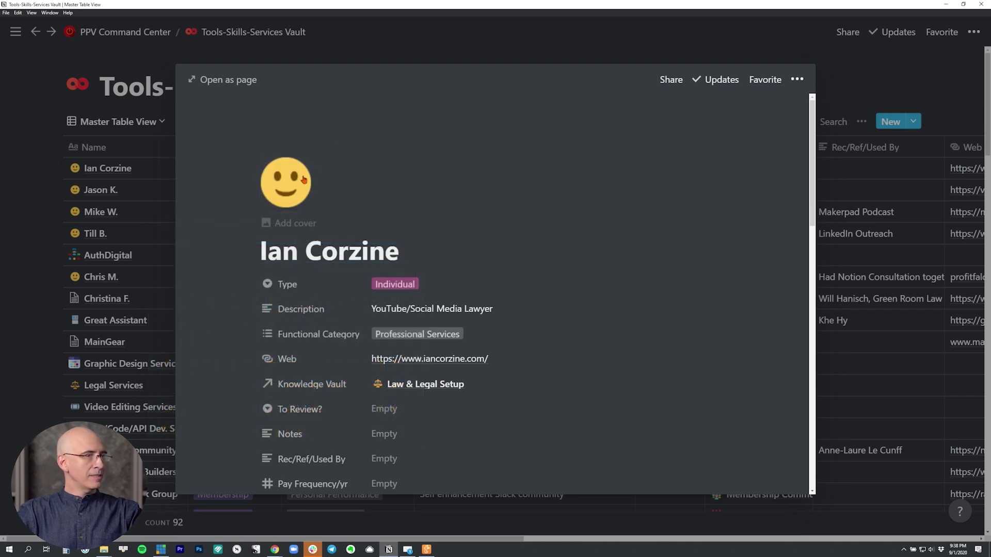
pyautogui.click(26, 143)
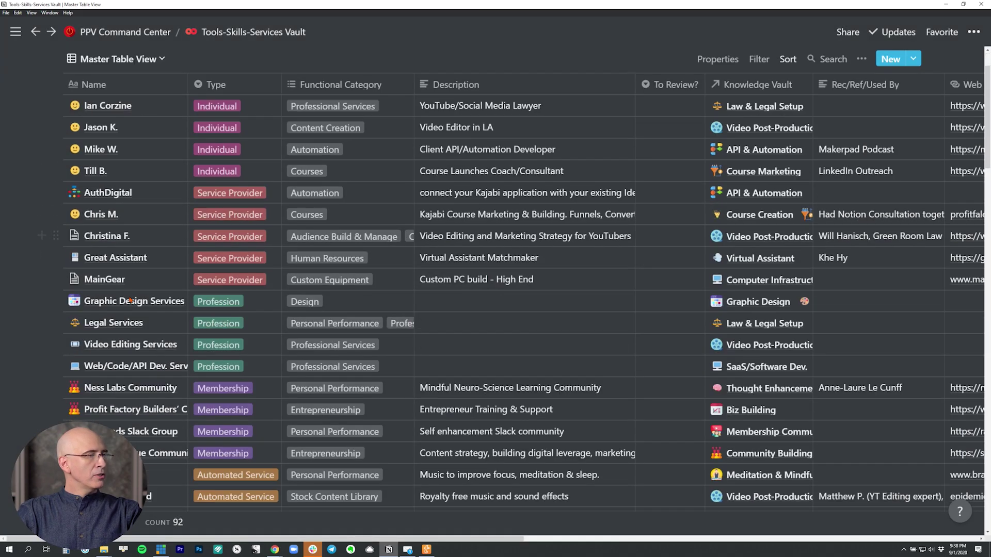
# - Scroll the vault table and glance at the database's templates list
pyautogui.scroll(-5, 129, 289)
pyautogui.scroll(-3, 131, 300)
pyautogui.scroll(-3, 131, 301)
pyautogui.scroll(-2, 130, 300)
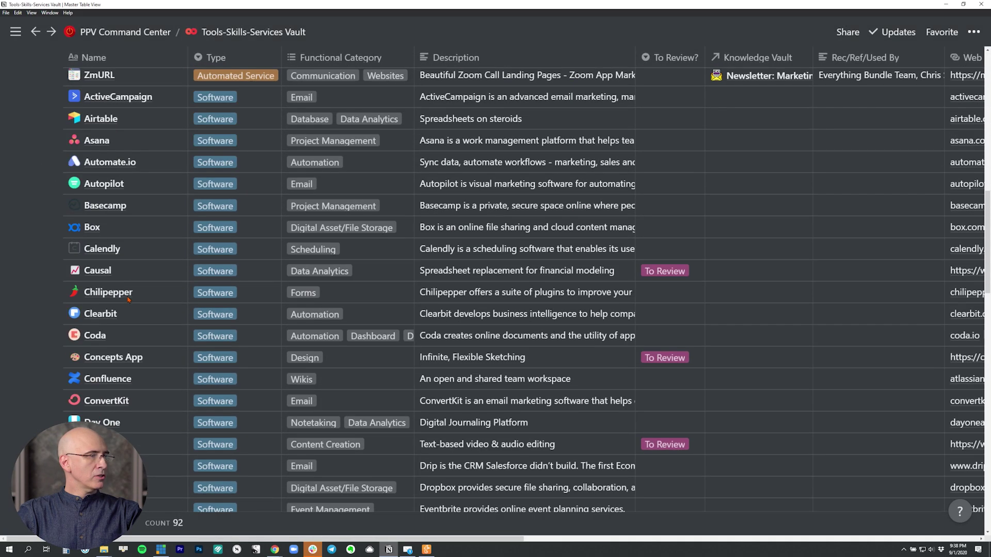
pyautogui.scroll(15, 131, 379)
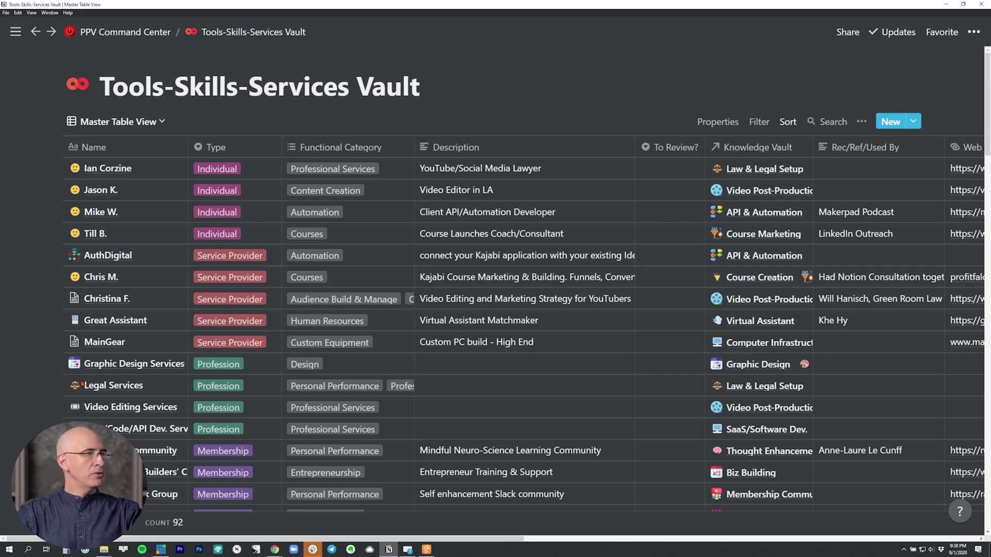
pyautogui.click(915, 122)
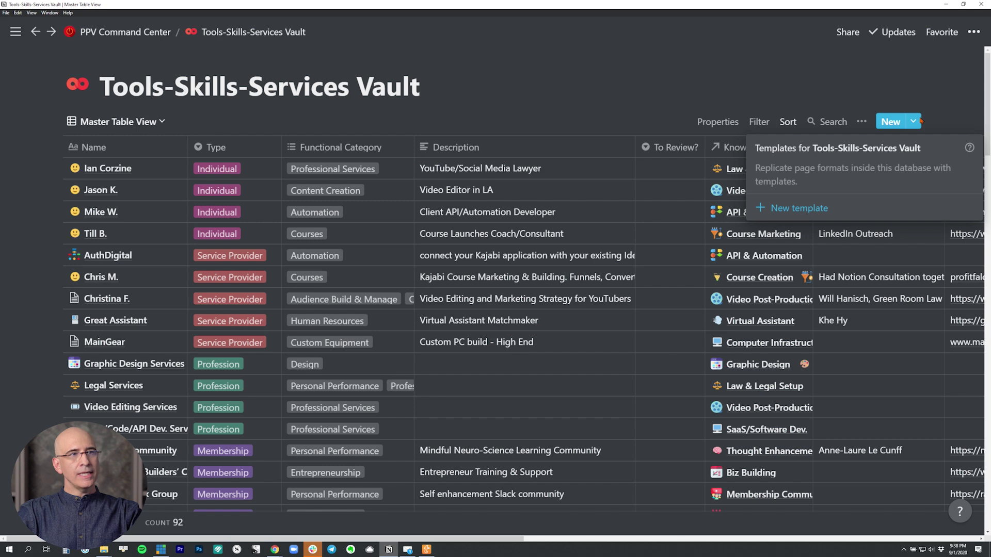
pyautogui.press('Escape')
# - Preview Ian Corzine's record again, then return to the vault table
pyautogui.click(163, 169)
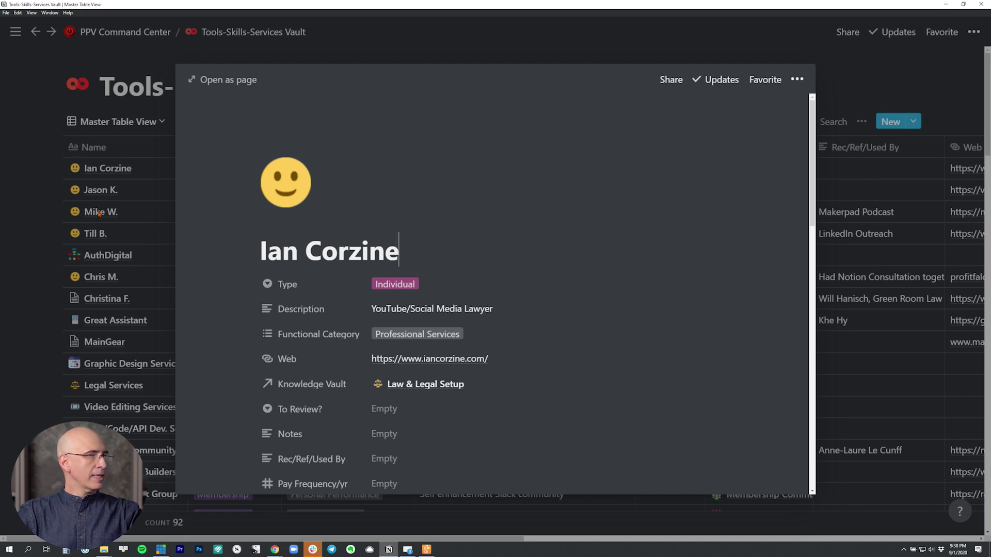
pyautogui.click(69, 222)
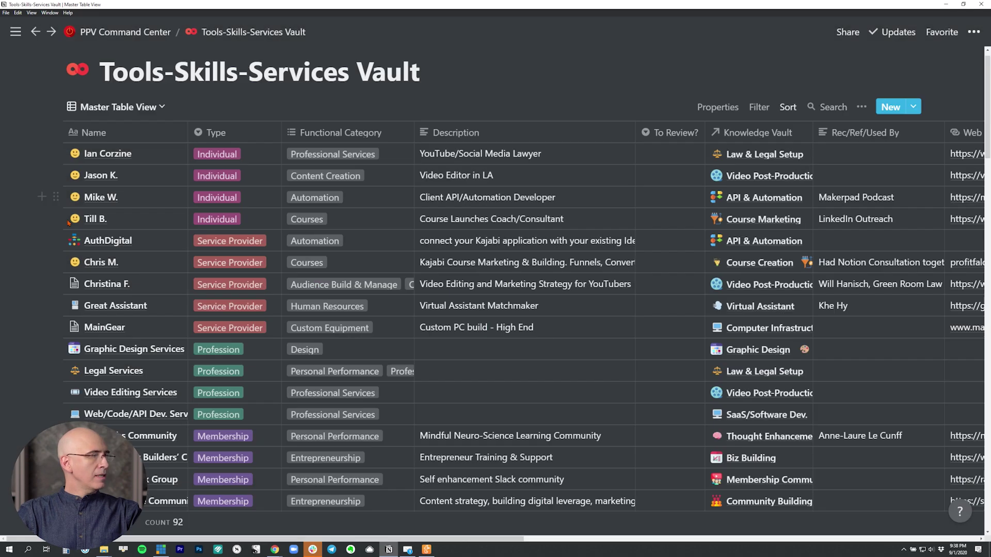
pyautogui.scroll(-3, 69, 223)
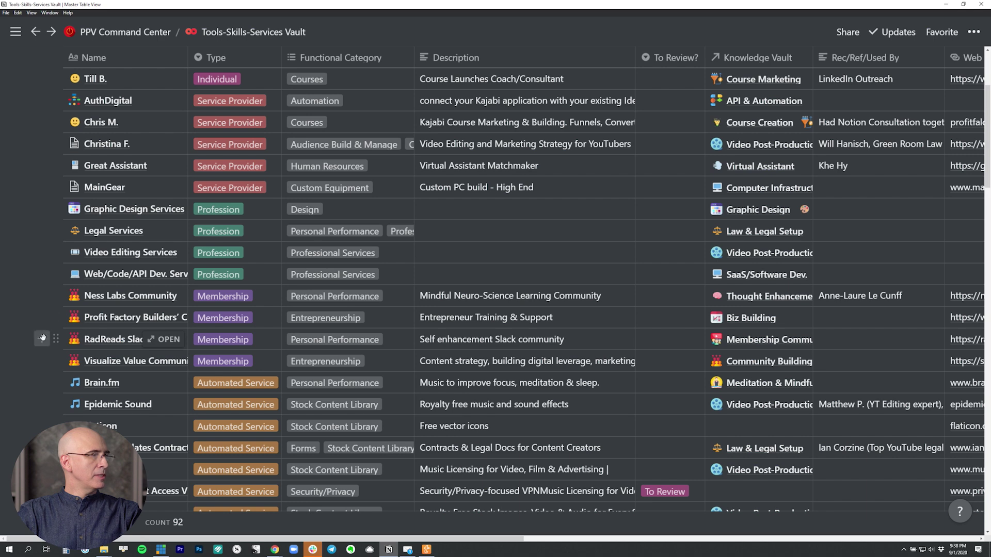
pyautogui.scroll(3, 104, 340)
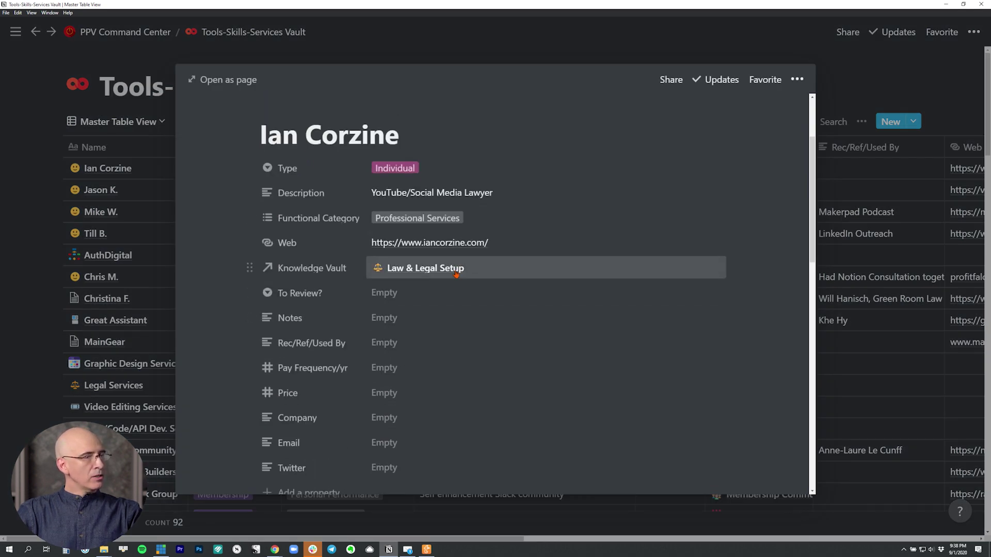
pyautogui.scroll(-1, 459, 271)
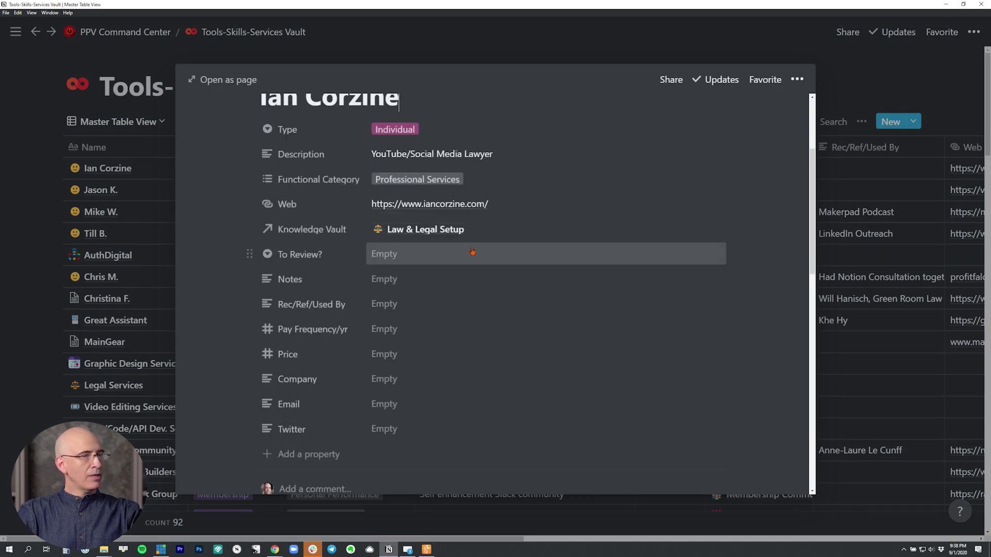
pyautogui.click(382, 254)
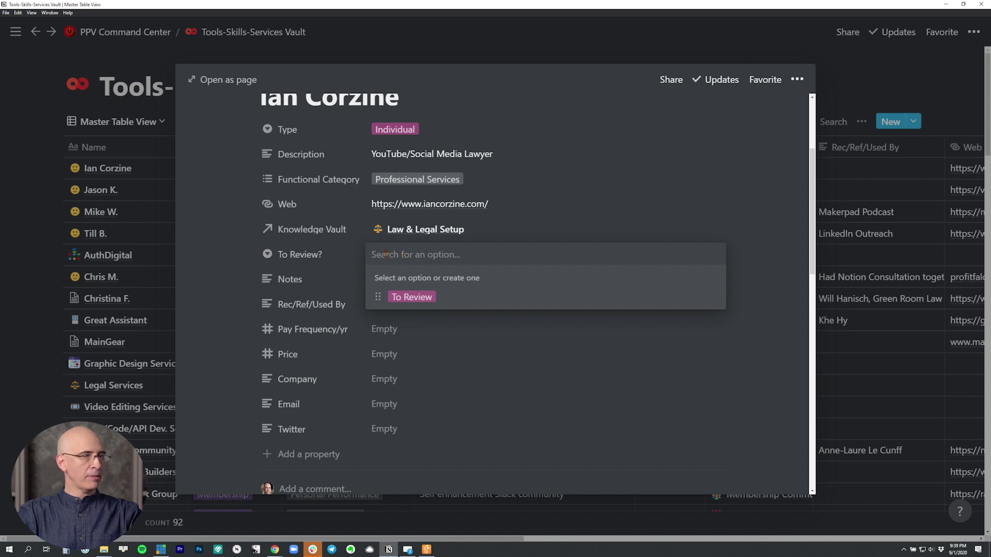
pyautogui.moveTo(411, 297)
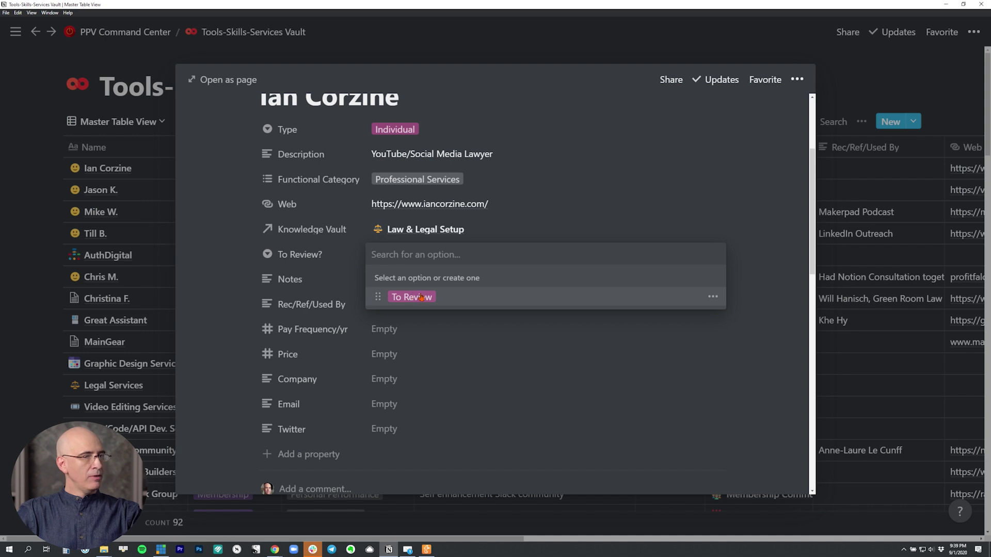
pyautogui.click(556, 210)
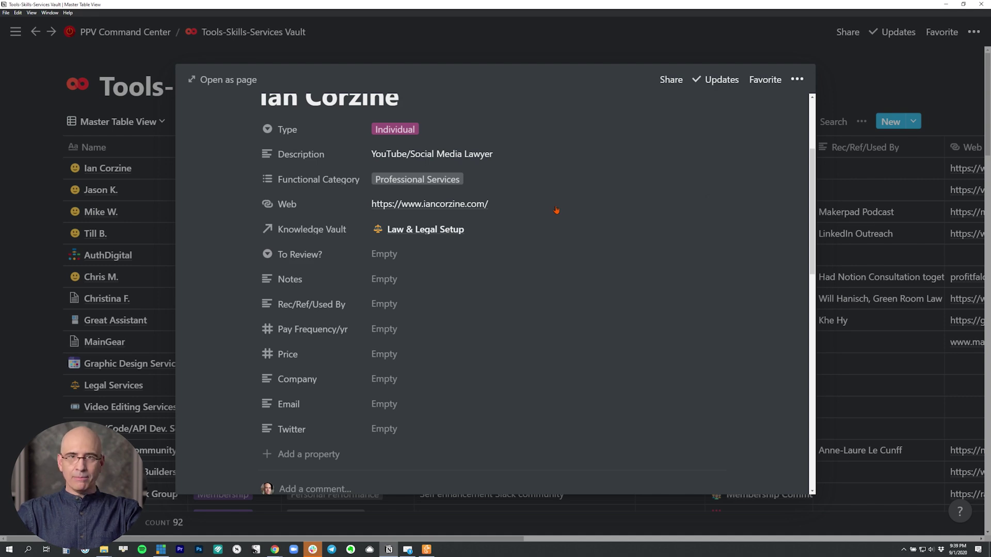
pyautogui.click(390, 254)
pyautogui.click(403, 297)
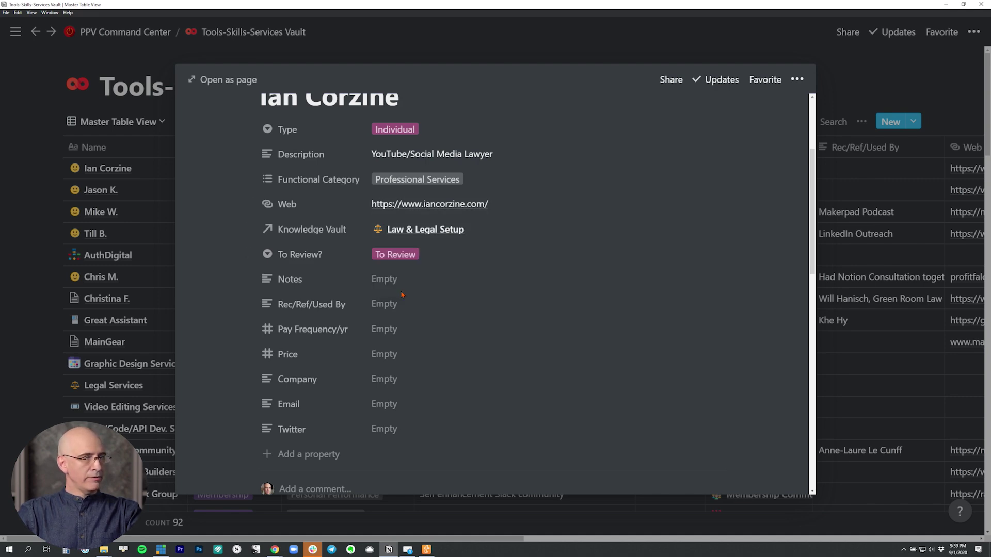
pyautogui.press('Escape')
# - Check the flag in the vault table, then reopen Ian Corzine's To Review? choices
pyautogui.scroll(-4, 665, 162)
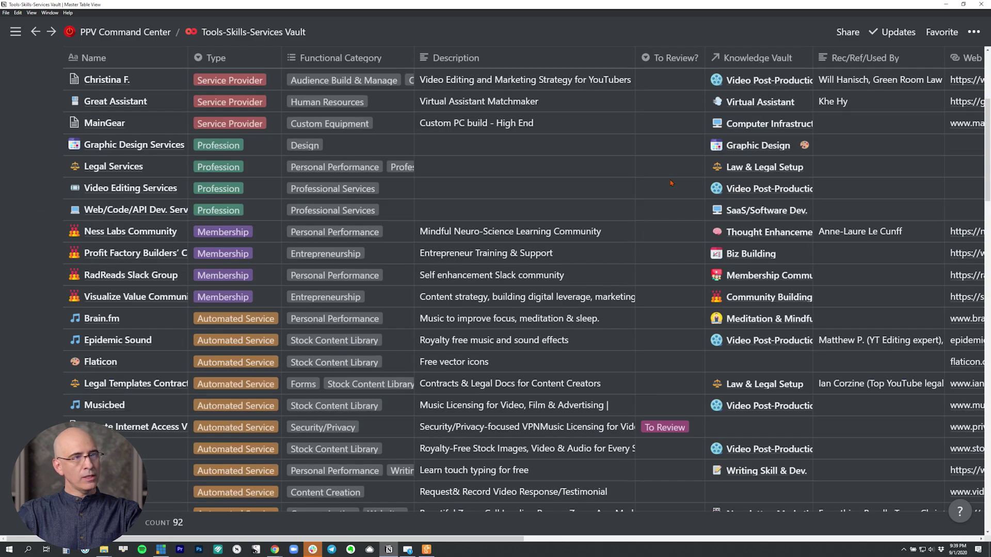
pyautogui.scroll(-5, 665, 196)
pyautogui.scroll(-3, 664, 213)
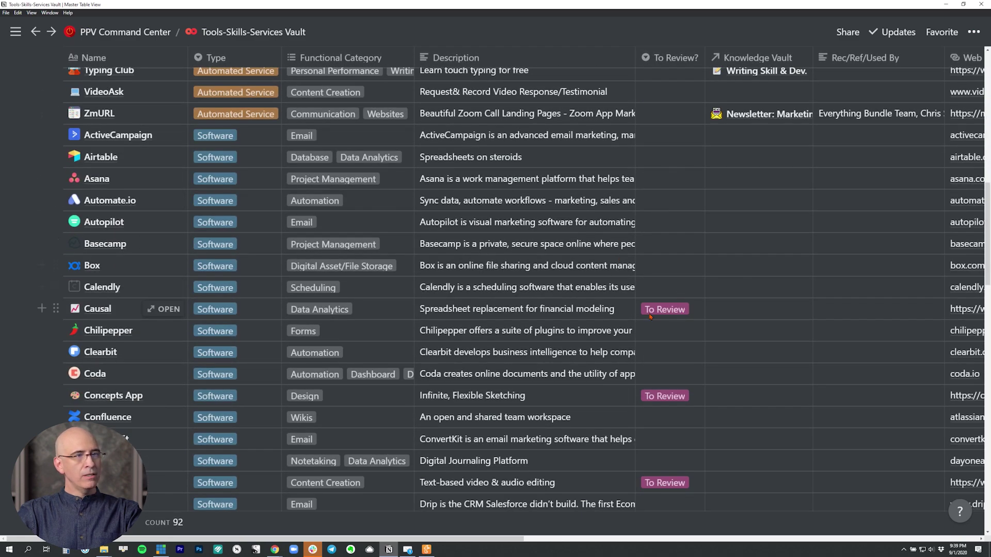
pyautogui.scroll(-2, 660, 331)
pyautogui.scroll(-1, 660, 310)
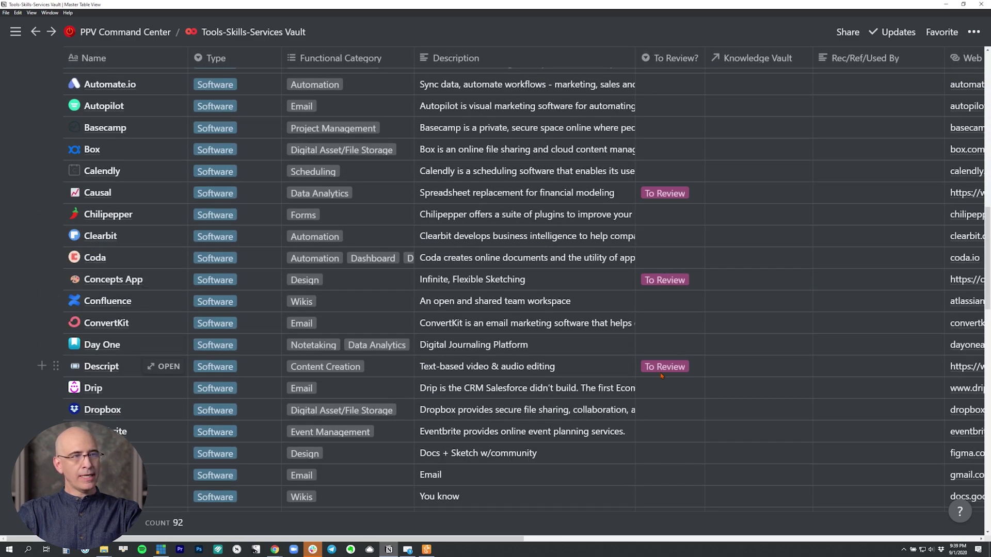
pyautogui.scroll(12, 657, 372)
pyautogui.scroll(3, 656, 310)
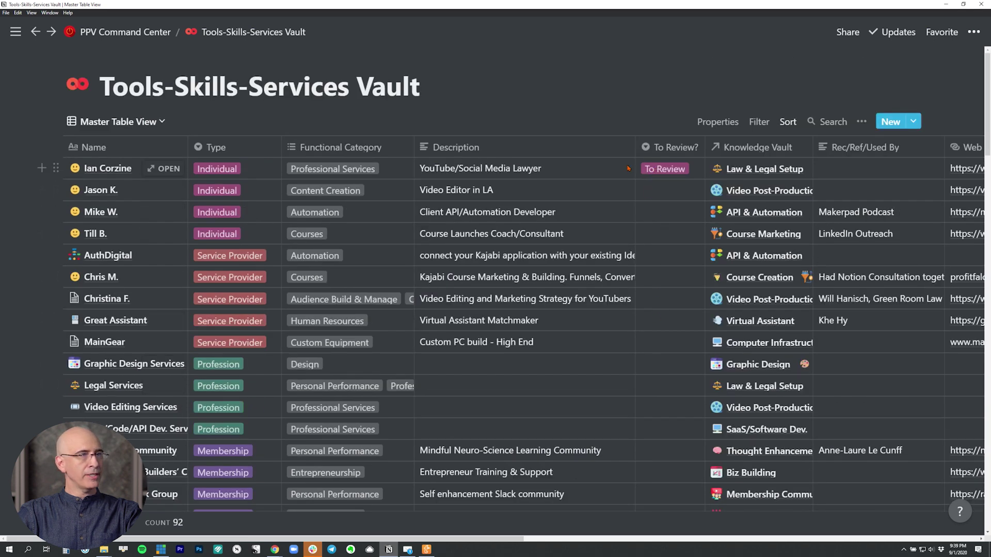
pyautogui.click(165, 169)
pyautogui.click(426, 410)
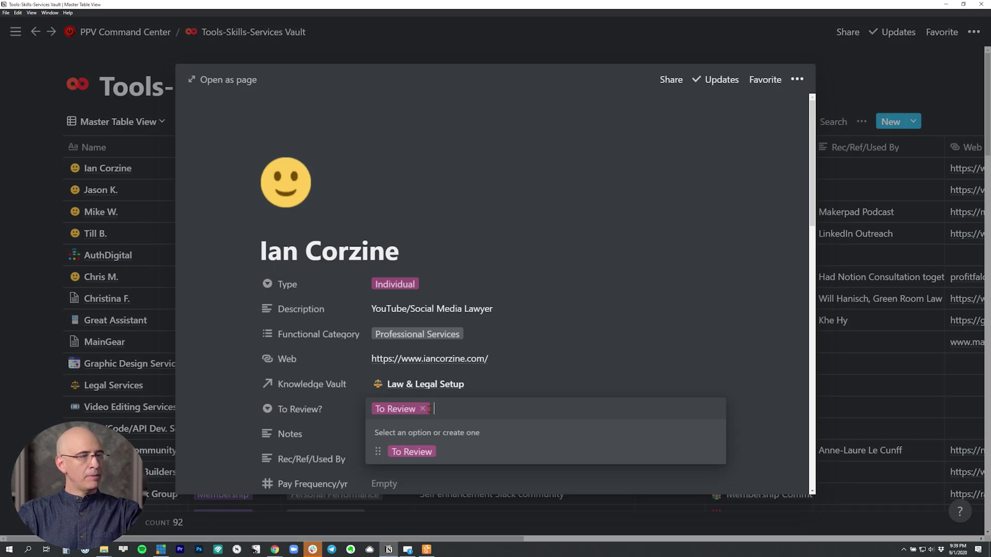
pyautogui.click(651, 312)
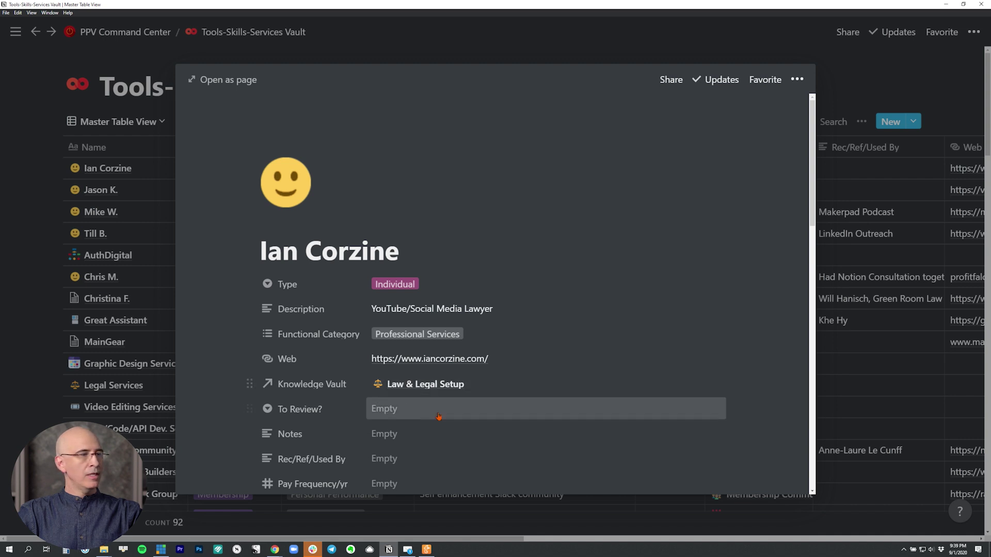
pyautogui.scroll(-1, 434, 407)
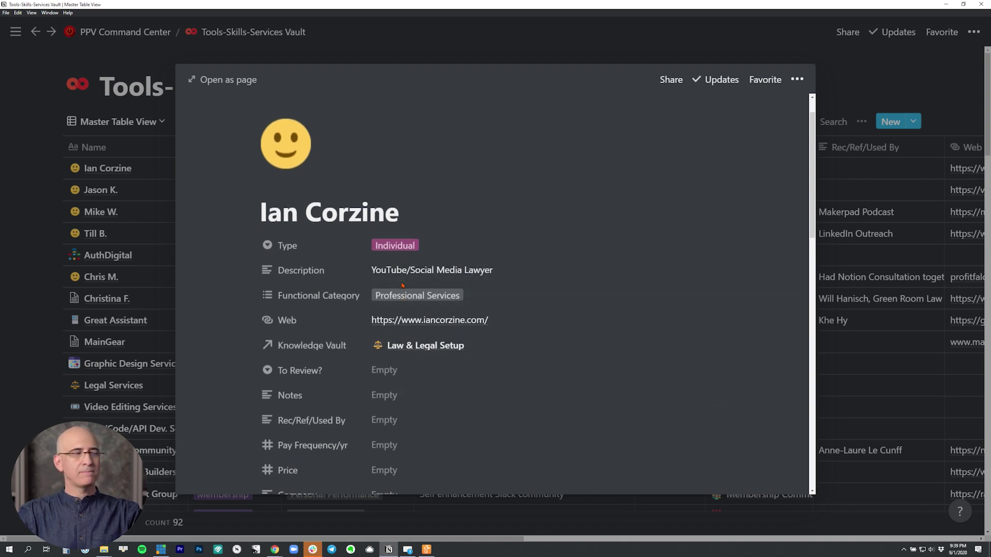
pyautogui.scroll(-3, 403, 286)
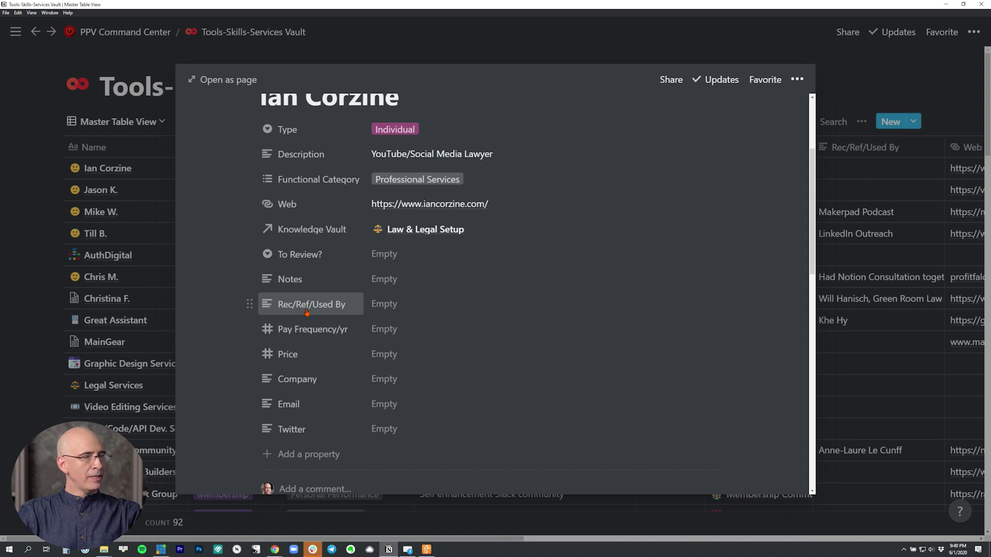
pyautogui.click(392, 306)
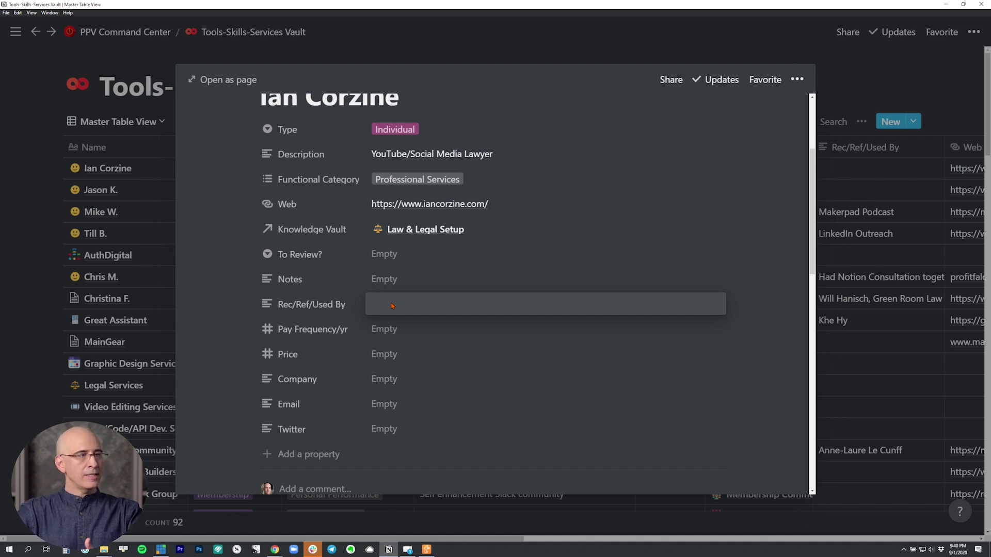
pyautogui.click(535, 194)
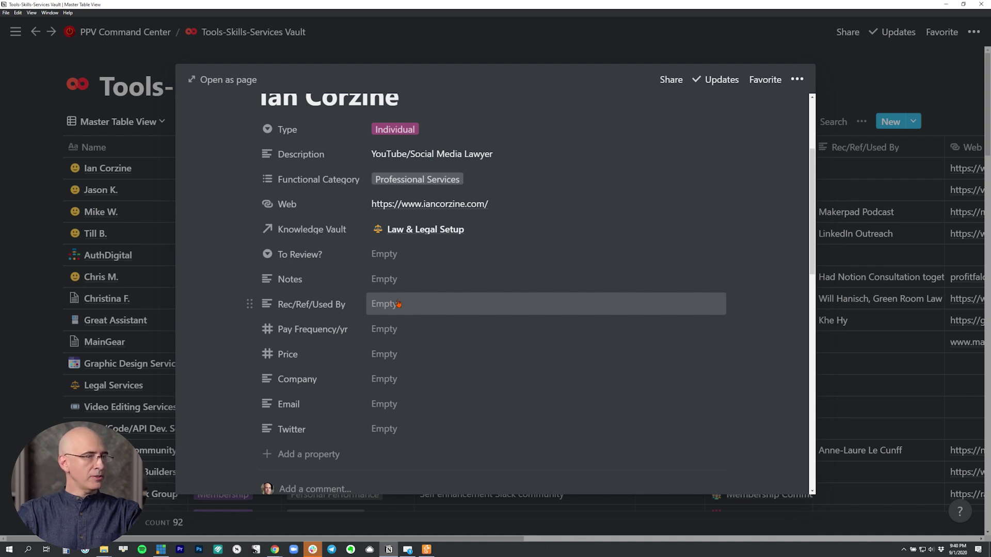
pyautogui.scroll(-2, 272, 288)
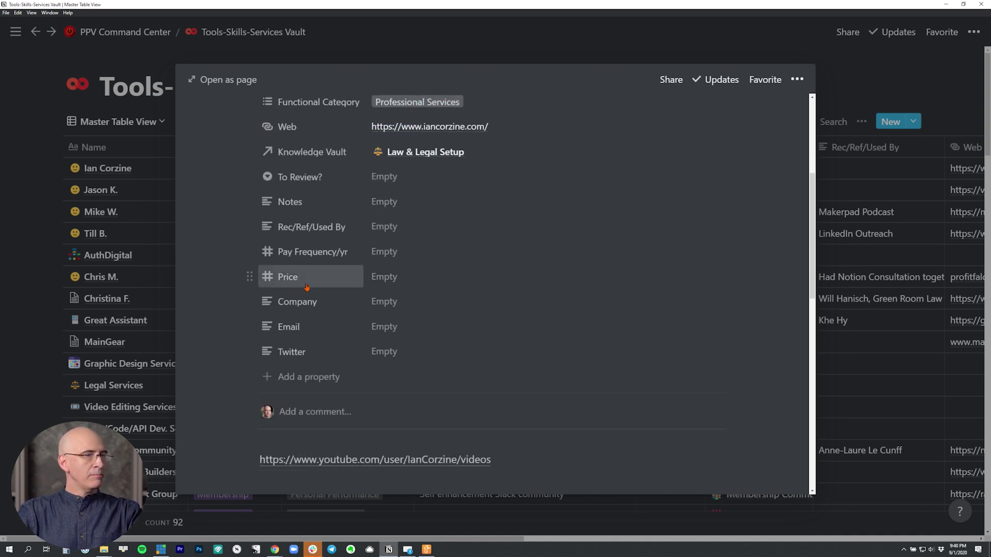
pyautogui.click(382, 258)
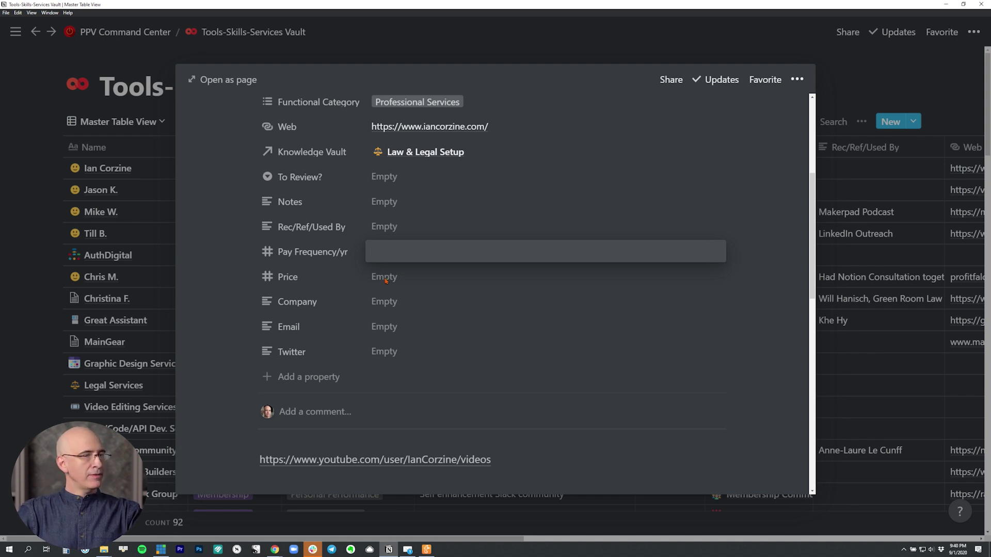
pyautogui.write('12')
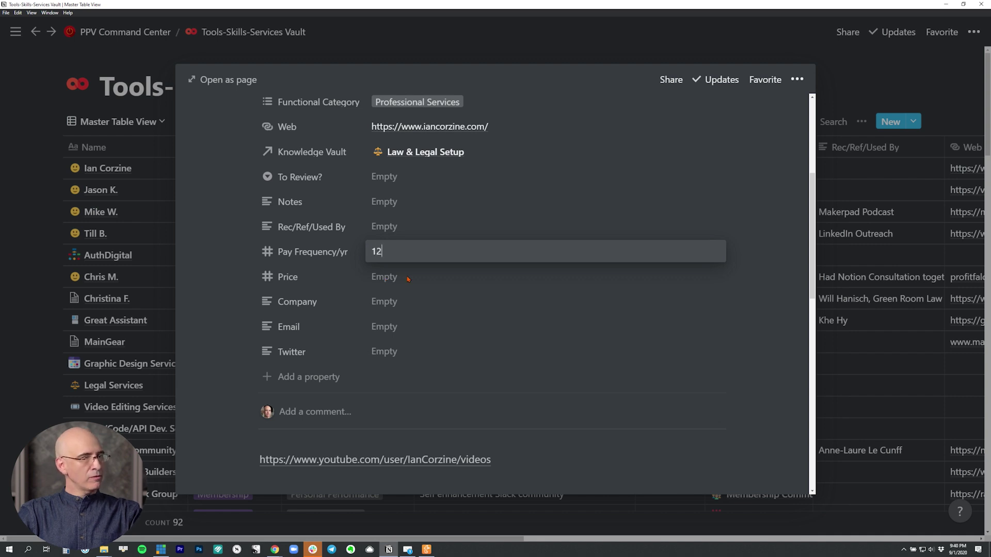
pyautogui.press('Return')
pyautogui.moveTo(311, 251)
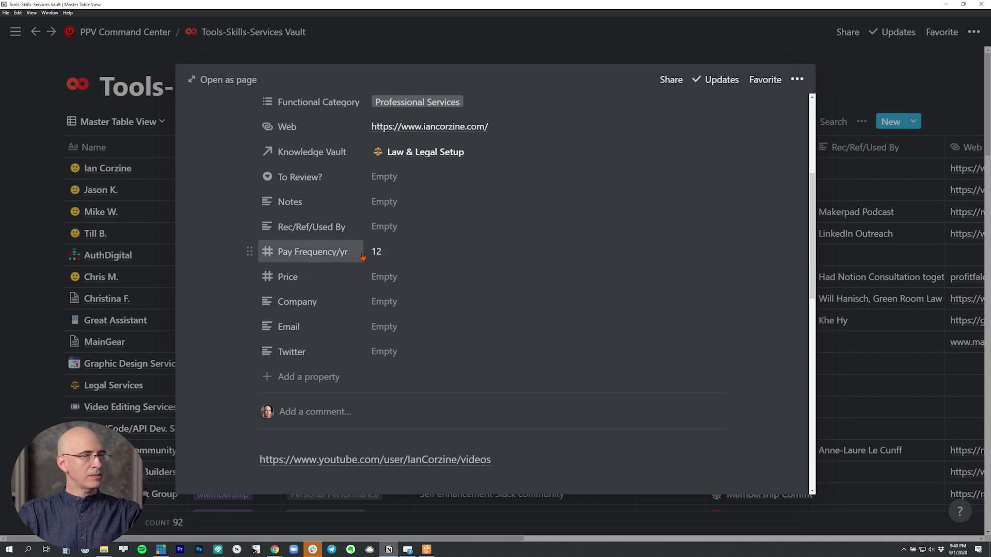
pyautogui.click(386, 275)
pyautogui.write('1')
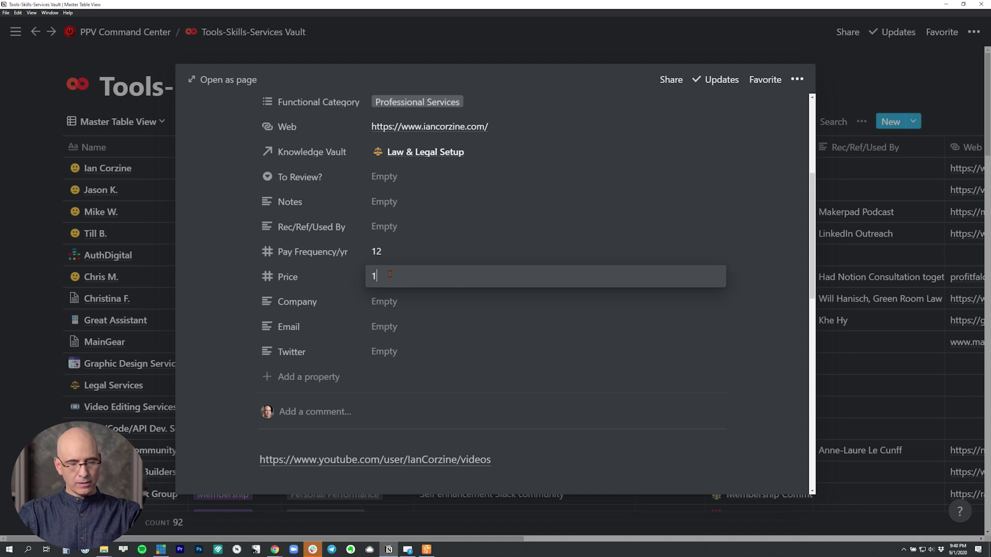
pyautogui.write('0')
pyautogui.press('Return')
pyautogui.click(383, 251)
pyautogui.doubleClick(382, 251)
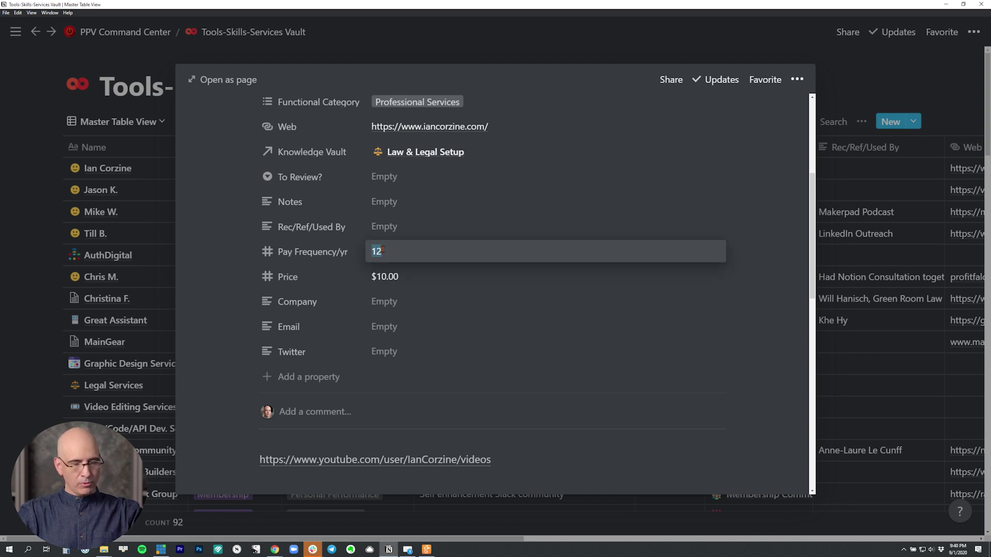
pyautogui.write('4')
pyautogui.doubleClick(384, 248)
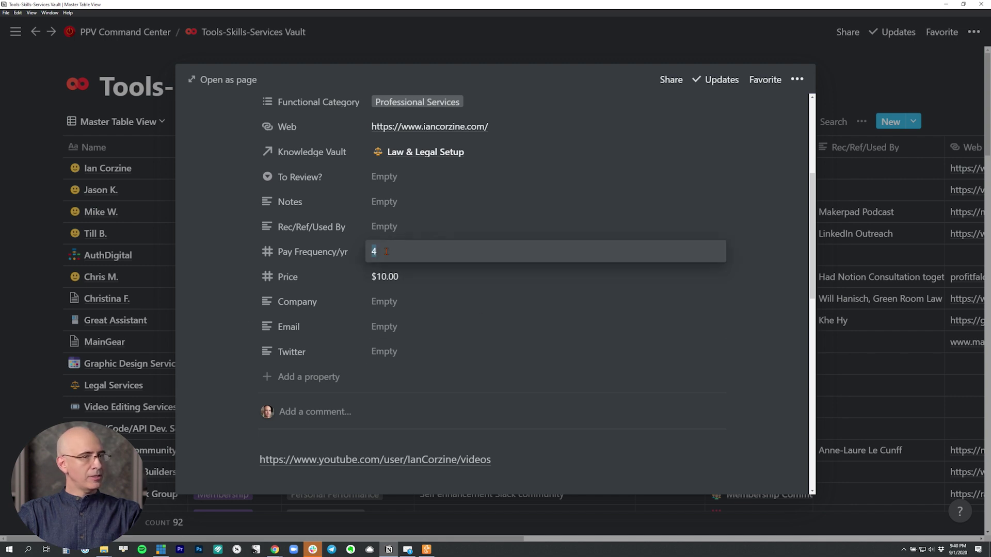
pyautogui.press('BackSpace')
pyautogui.click(285, 270)
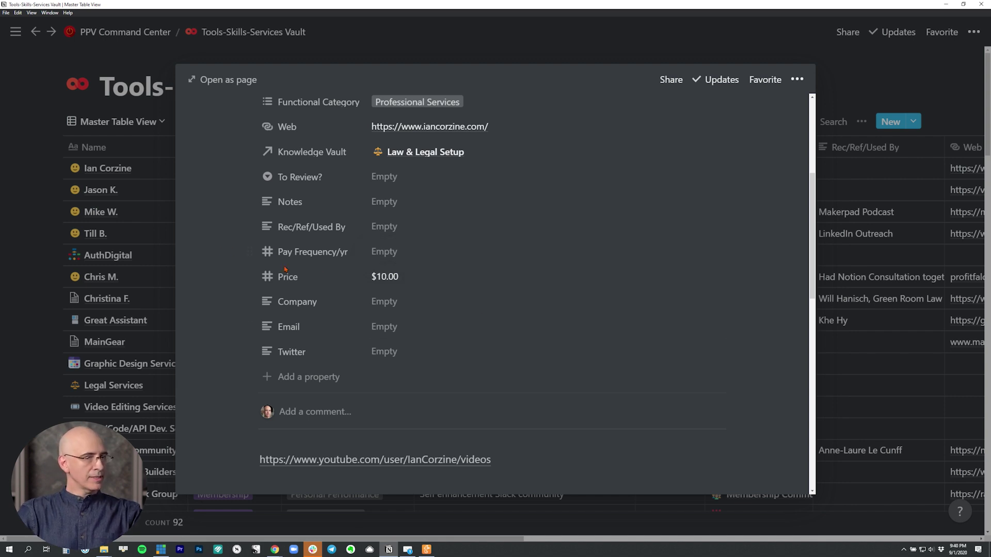
pyautogui.click(382, 276)
pyautogui.press('BackSpace')
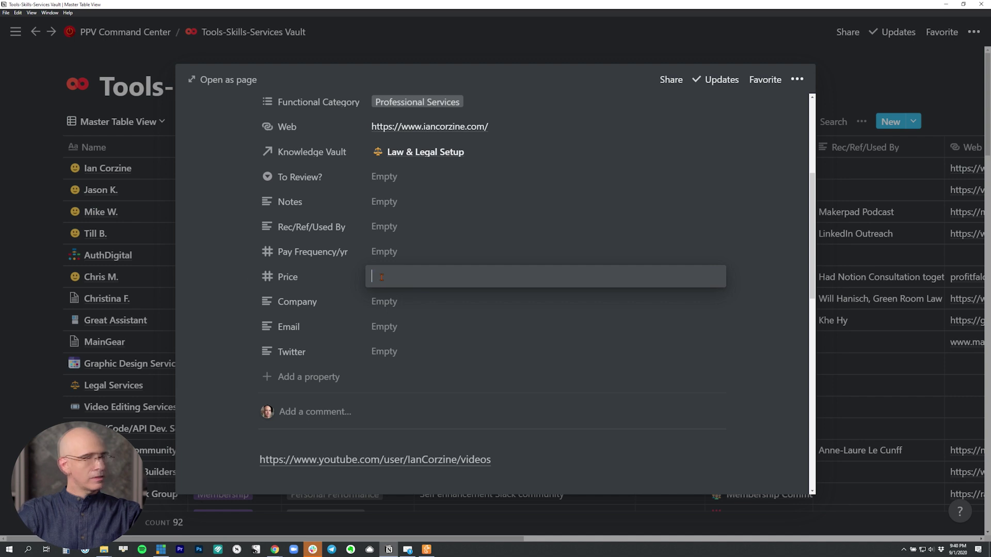
pyautogui.press('Return')
pyautogui.click(385, 272)
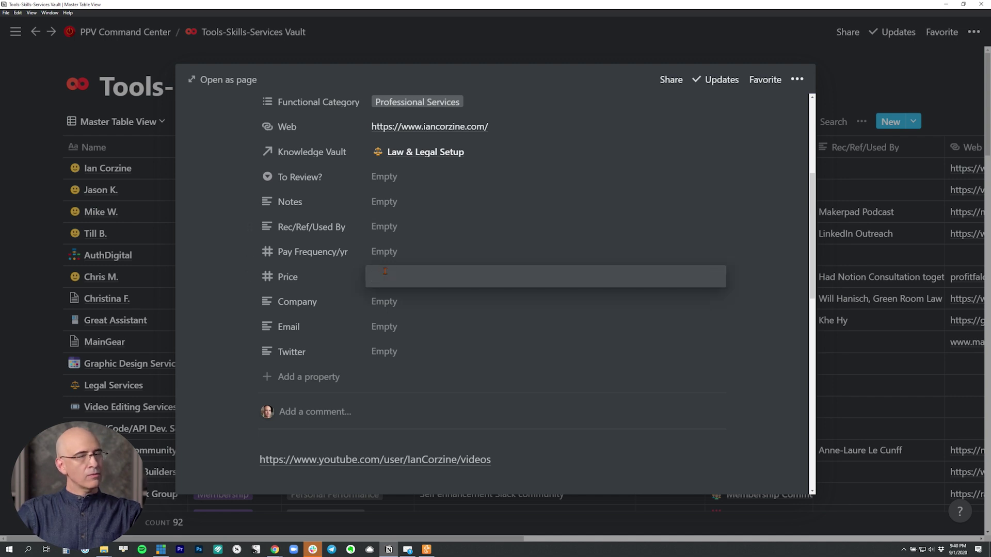
pyautogui.click(535, 312)
pyautogui.scroll(3, 439, 278)
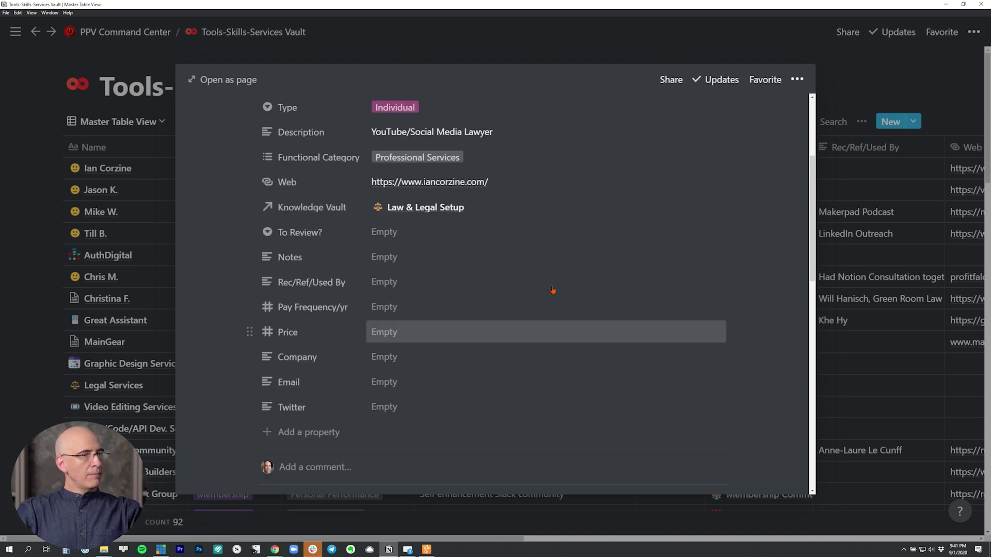
pyautogui.scroll(3, 441, 273)
# - Scroll Ian Corzine's record, then close the preview to view the table
pyautogui.scroll(-3, 445, 267)
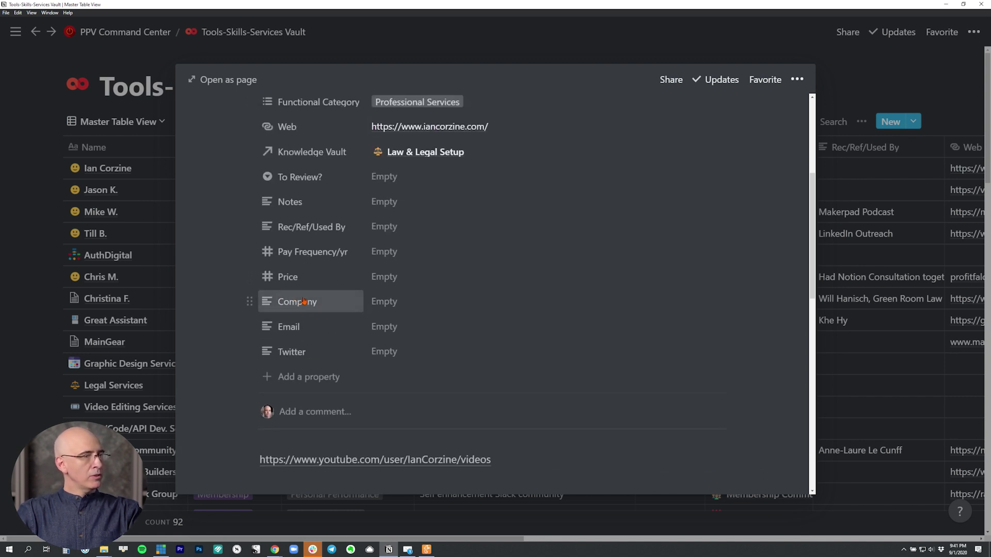
pyautogui.scroll(3, 334, 325)
pyautogui.moveTo(330, 175)
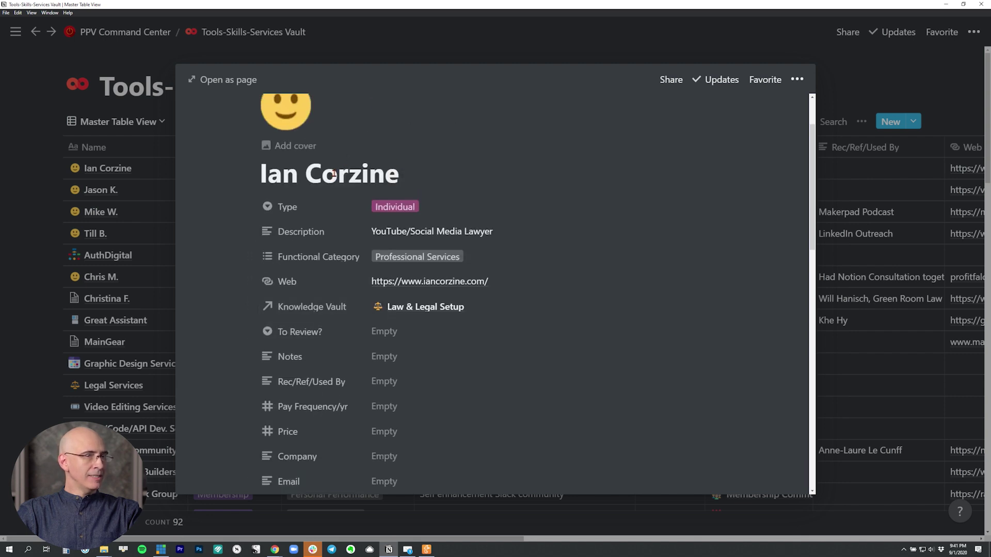
pyautogui.scroll(-1, 449, 328)
pyautogui.scroll(-3, 391, 231)
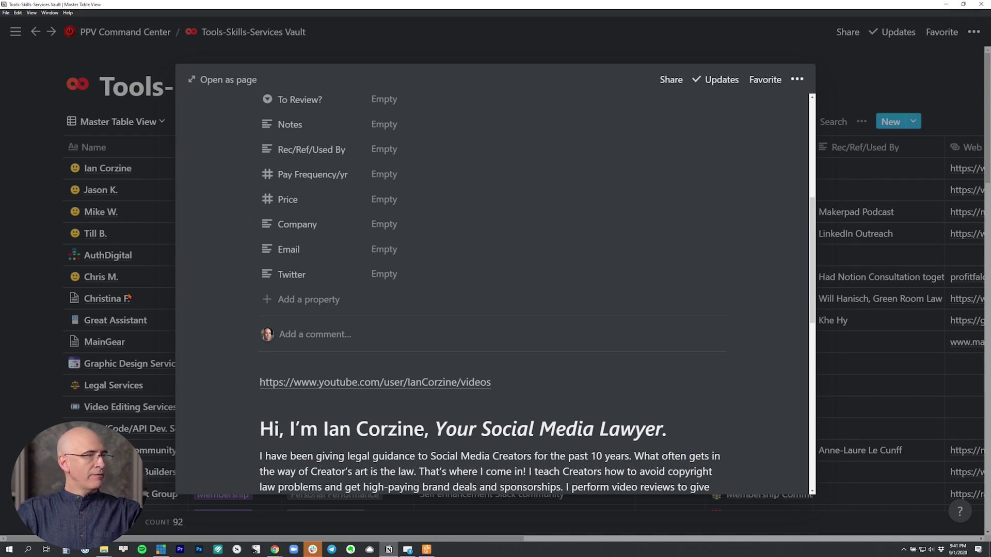
pyautogui.click(113, 236)
pyautogui.moveTo(116, 276)
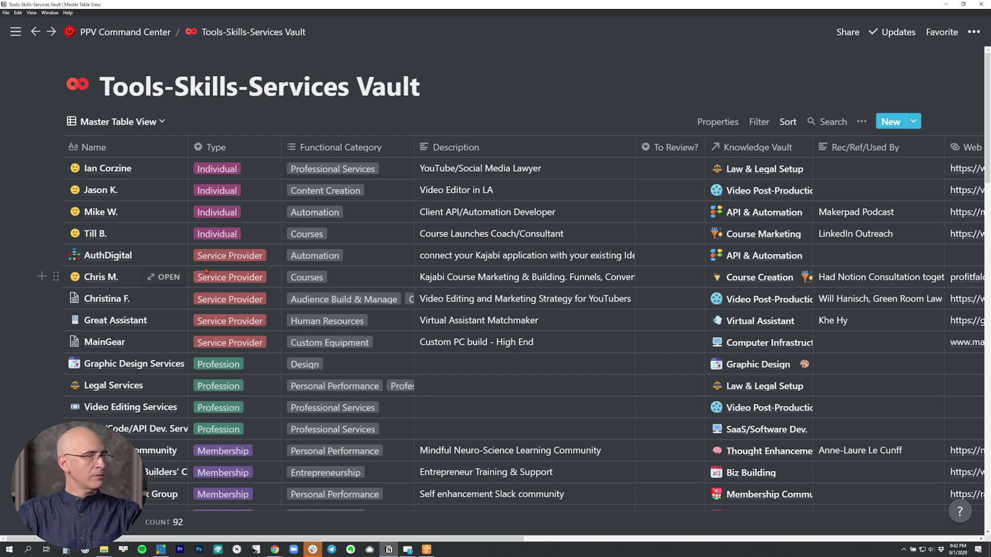
# - Reopen Ian Corzine's record and check its Type, keeping Individual
pyautogui.click(164, 169)
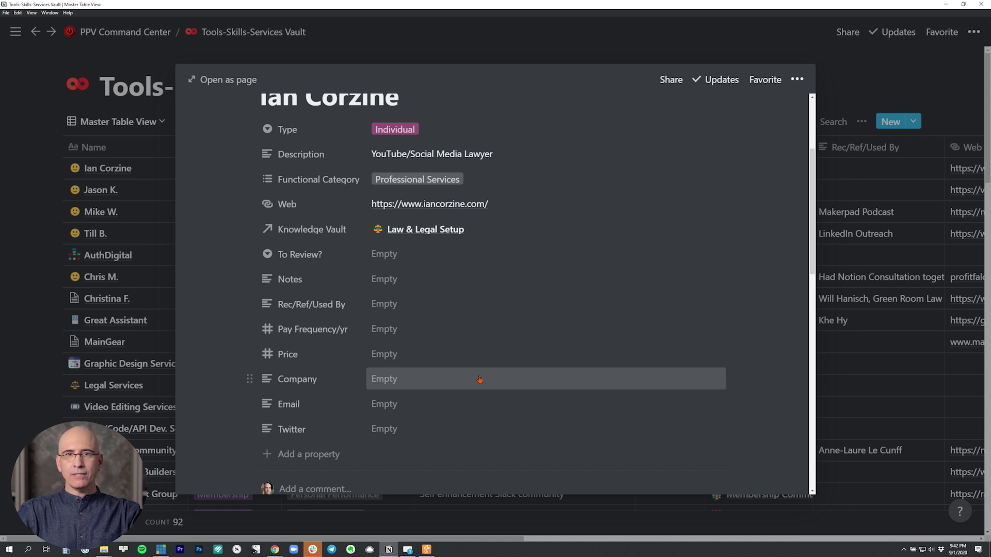
pyautogui.scroll(-2, 479, 380)
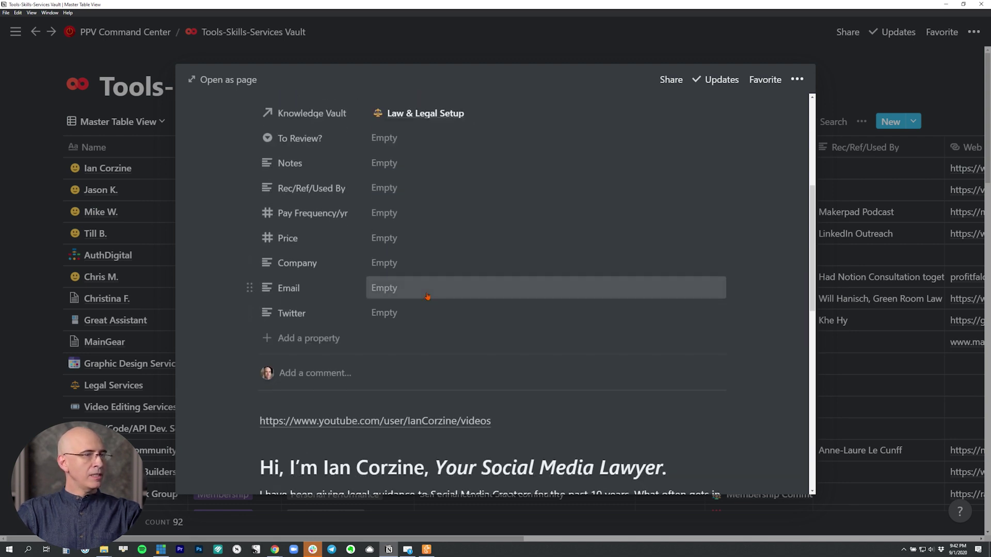
pyautogui.scroll(2, 400, 289)
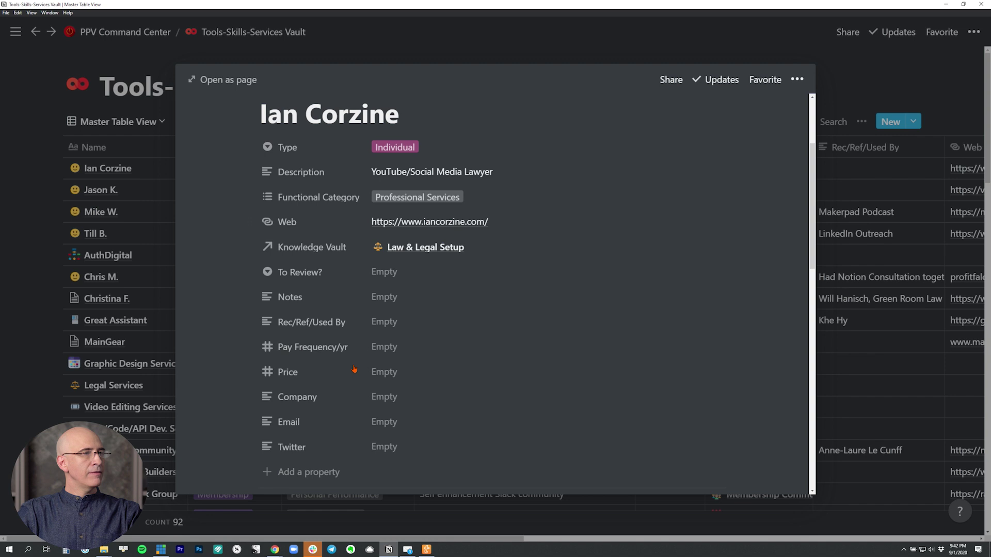
pyautogui.scroll(2, 399, 207)
pyautogui.click(398, 206)
pyautogui.press('Escape')
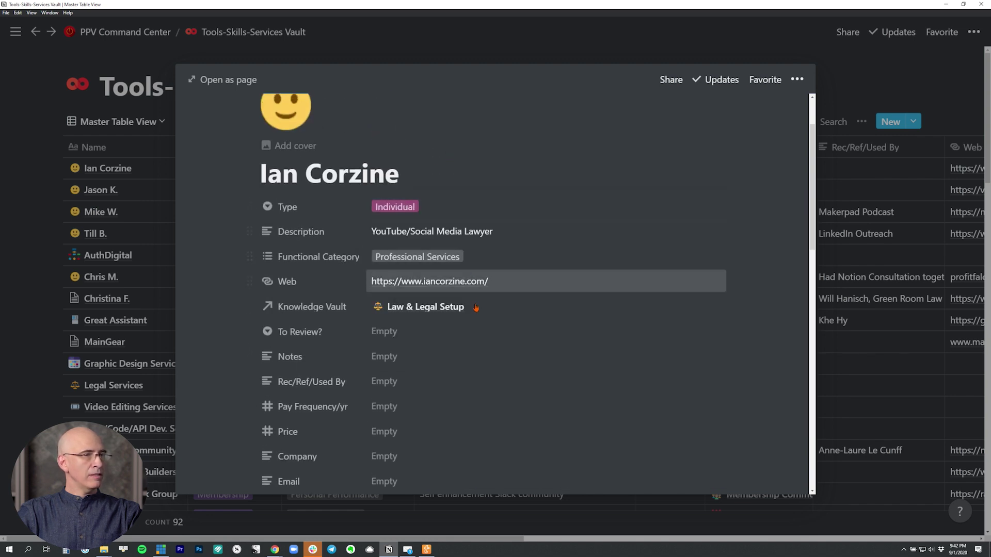
pyautogui.scroll(-4, 473, 309)
pyautogui.moveTo(433, 277)
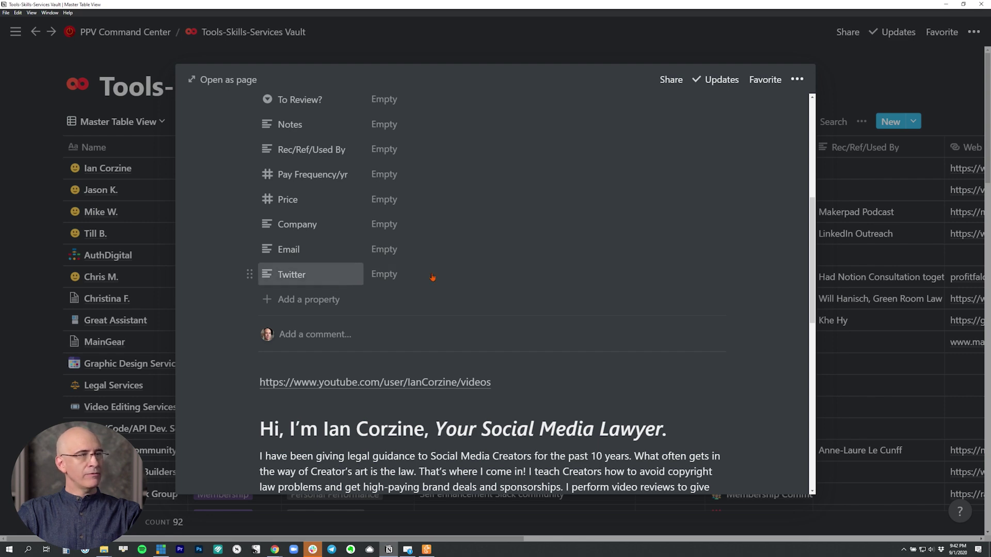
# - Scroll through the record's page body, then close it back to the 92-entry table
pyautogui.scroll(-1, 406, 279)
pyautogui.scroll(-3, 382, 242)
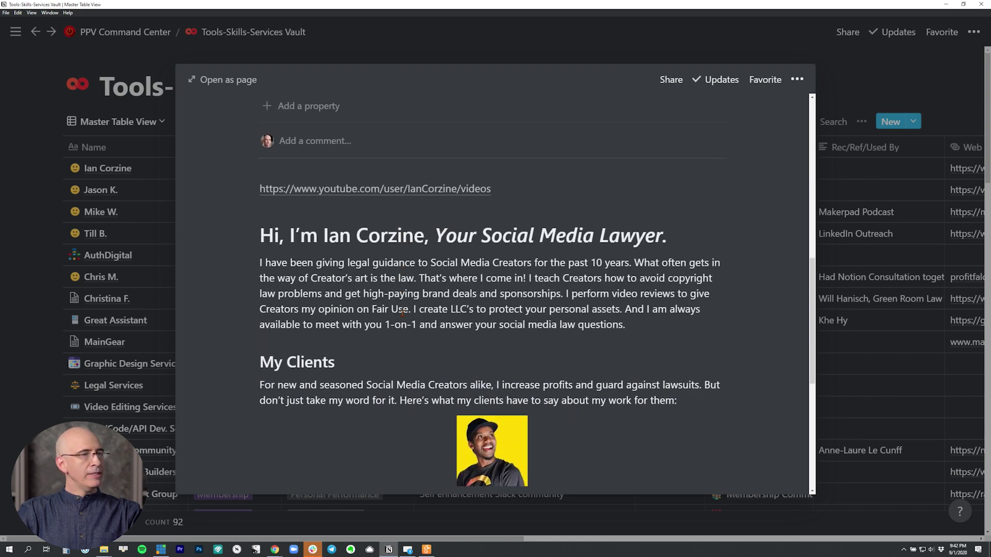
pyautogui.scroll(-4, 343, 184)
pyautogui.scroll(-3, 343, 184)
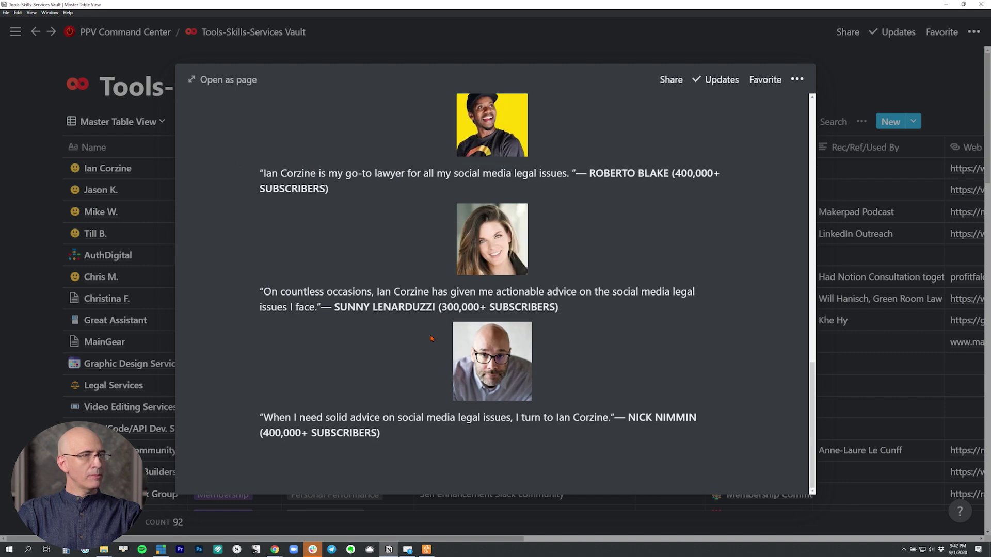
pyautogui.scroll(3, 431, 345)
pyautogui.scroll(4, 431, 342)
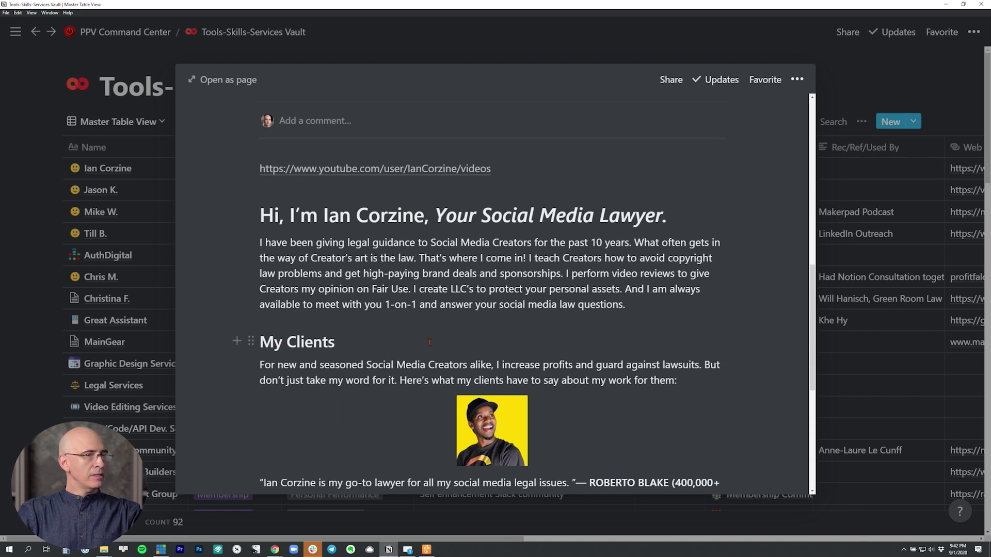
pyautogui.scroll(-4, 429, 342)
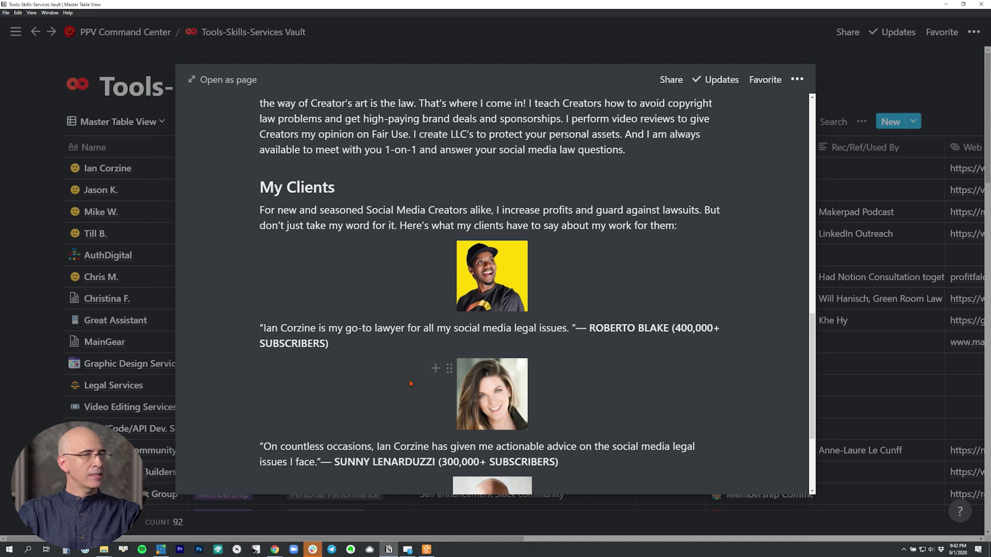
pyautogui.scroll(2, 444, 345)
pyautogui.scroll(-3, 406, 269)
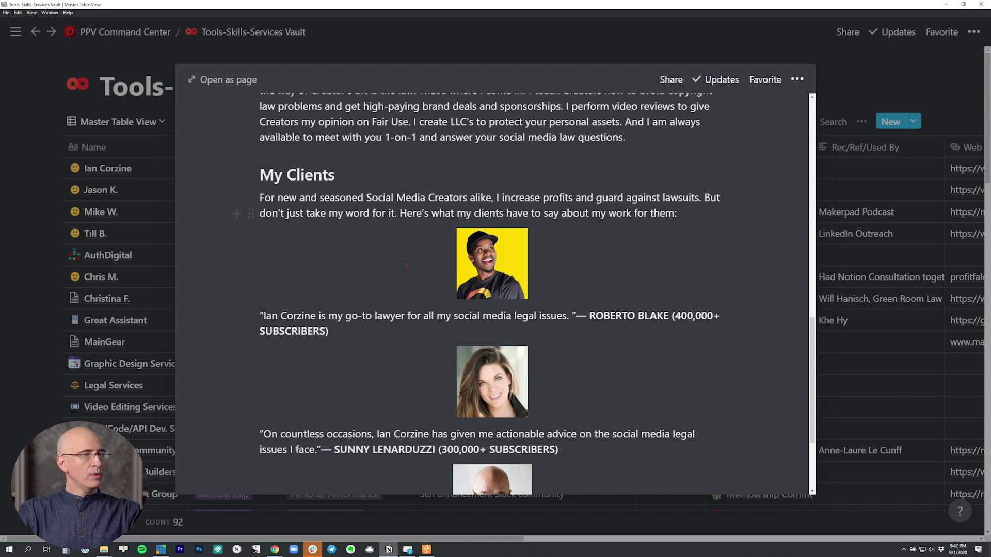
pyautogui.scroll(6, 407, 269)
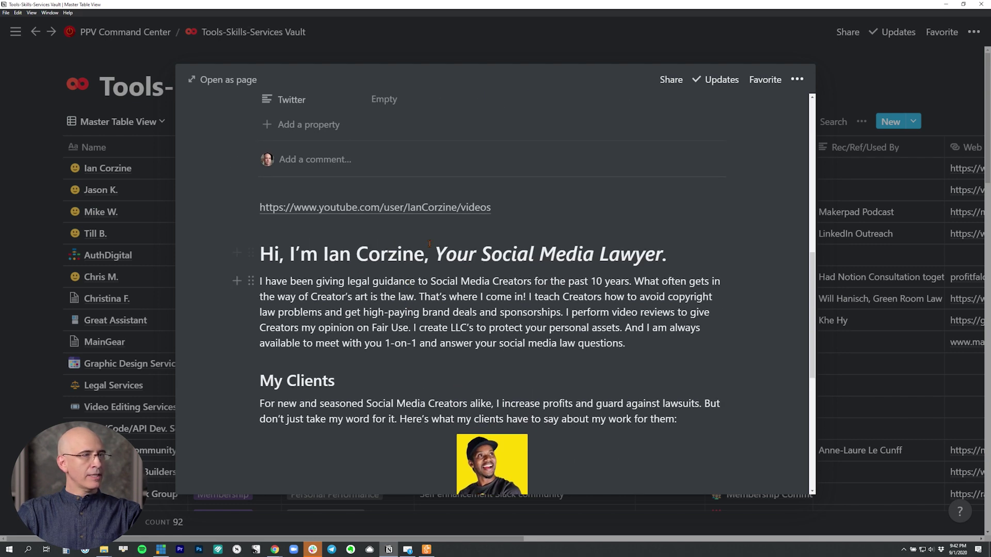
pyautogui.click(37, 87)
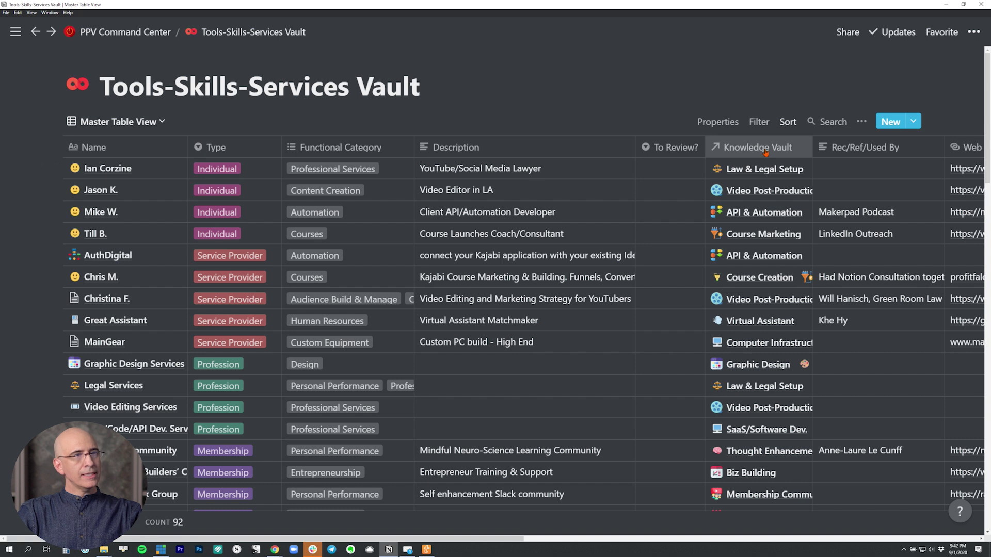
pyautogui.click(761, 170)
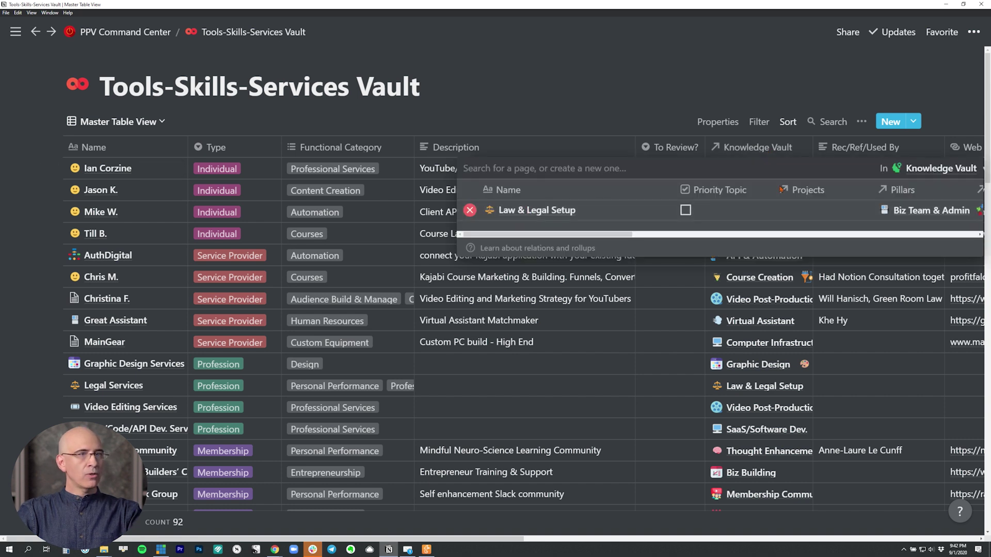
pyautogui.press('Escape')
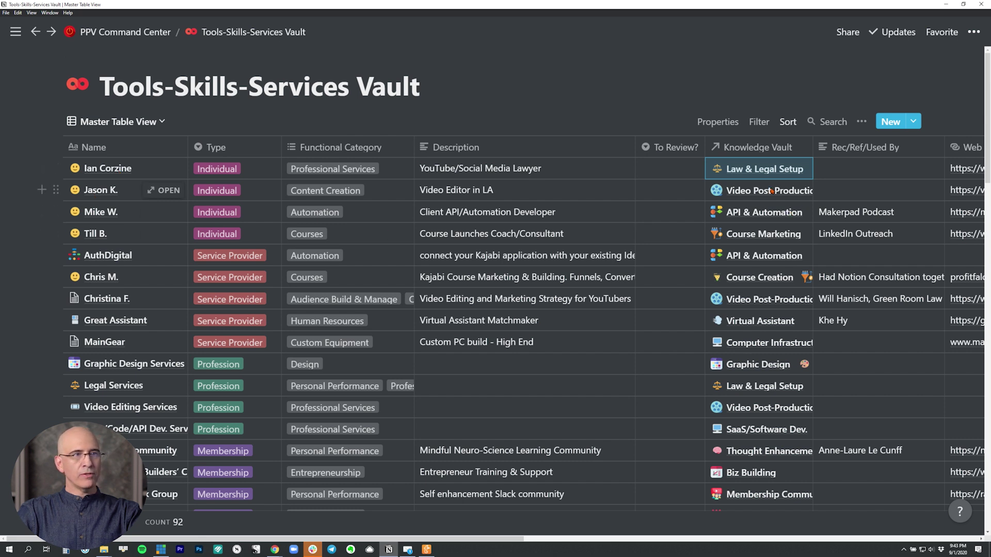
pyautogui.press('Escape')
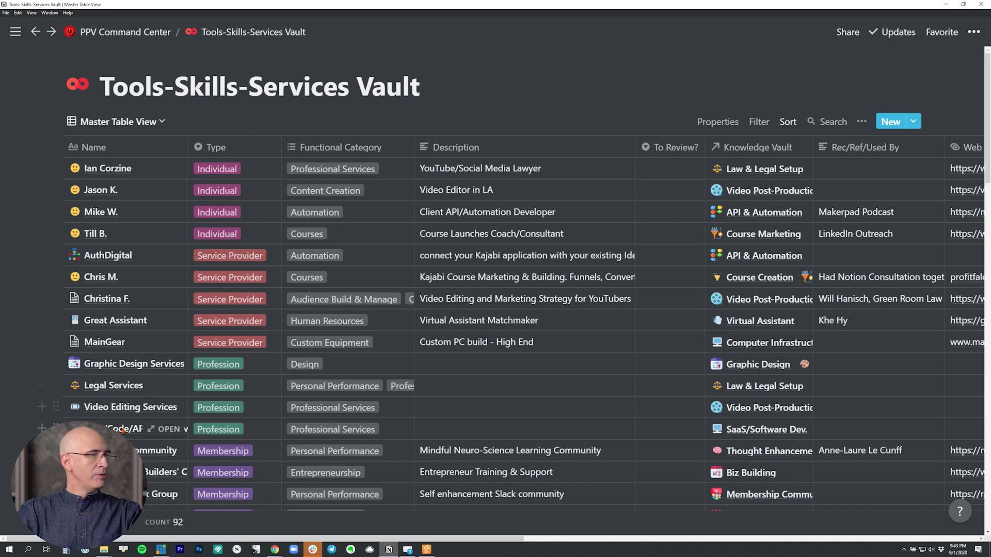
pyautogui.scroll(-4, 122, 423)
pyautogui.scroll(4, 117, 408)
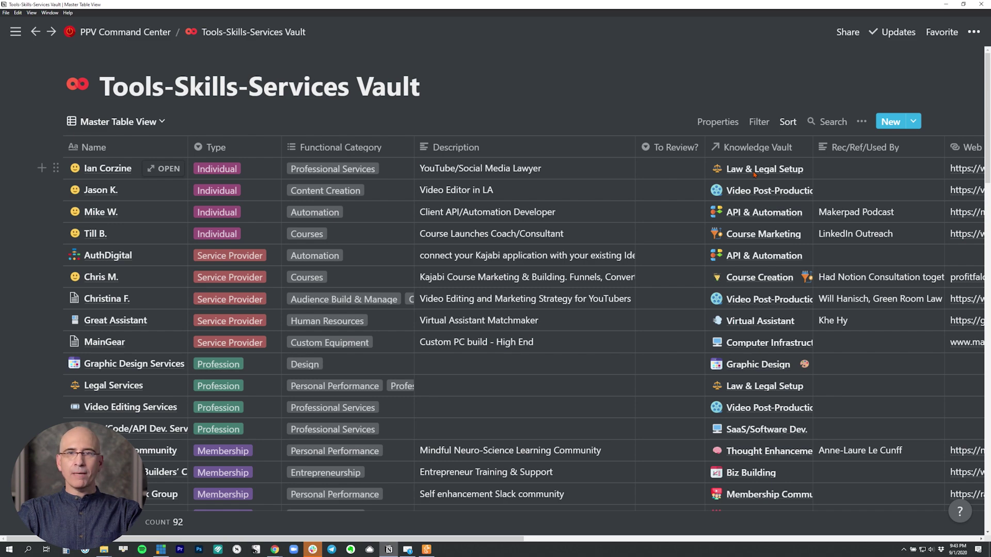
# - Scroll the vault table sideways and up and down to browse its entries
pyautogui.hscroll(5, 754, 175)
pyautogui.hscroll(2, 722, 186)
pyautogui.hscroll(-7, 619, 206)
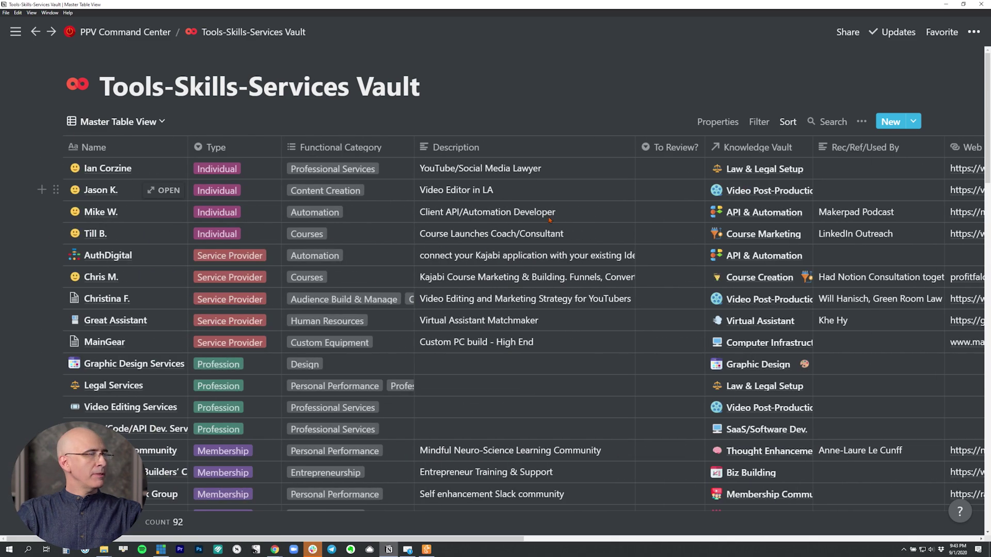
pyautogui.scroll(-2, 550, 220)
pyautogui.scroll(-3, 537, 230)
pyautogui.scroll(-3, 521, 240)
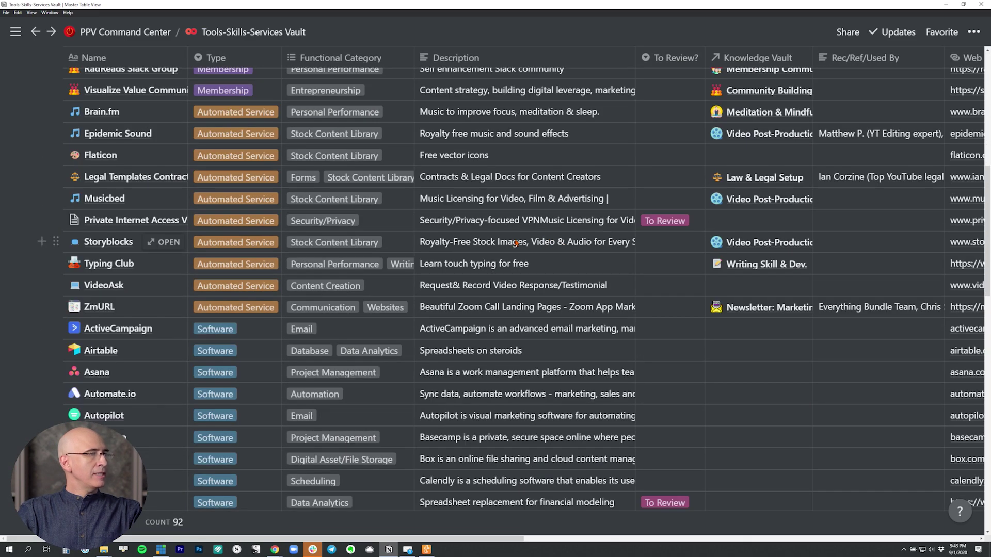
pyautogui.scroll(-4, 516, 243)
pyautogui.scroll(4, 516, 243)
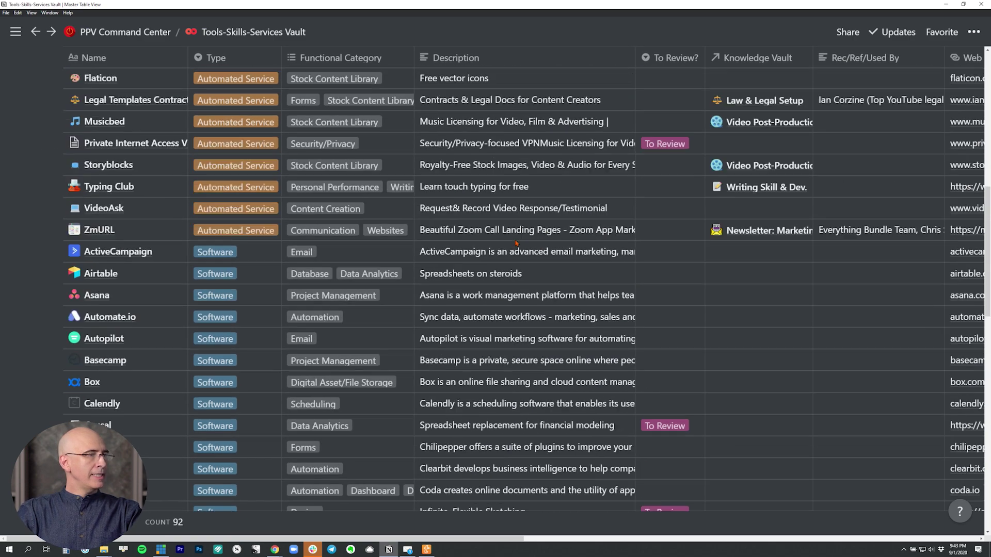
pyautogui.scroll(3, 516, 243)
pyautogui.scroll(3, 516, 243)
pyautogui.scroll(4, 516, 243)
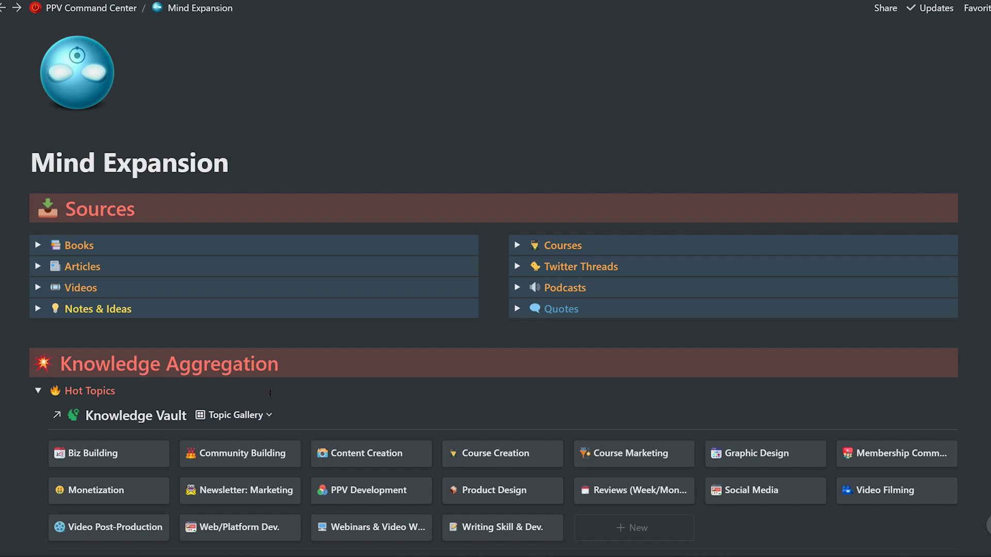
# - Scroll to the Cold Topics gallery and show its filter rules
pyautogui.scroll(-5, 270, 393)
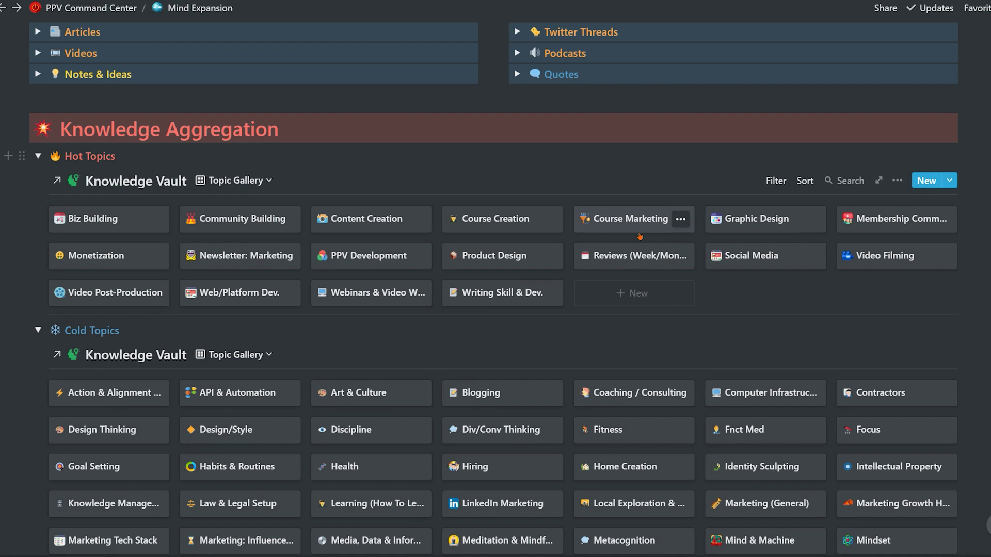
pyautogui.moveTo(804, 354)
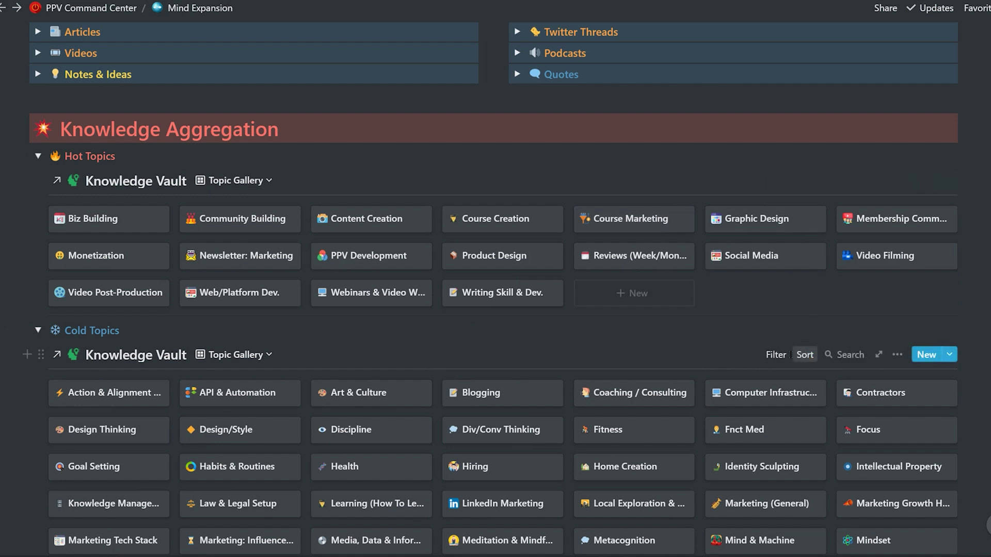
pyautogui.click(777, 354)
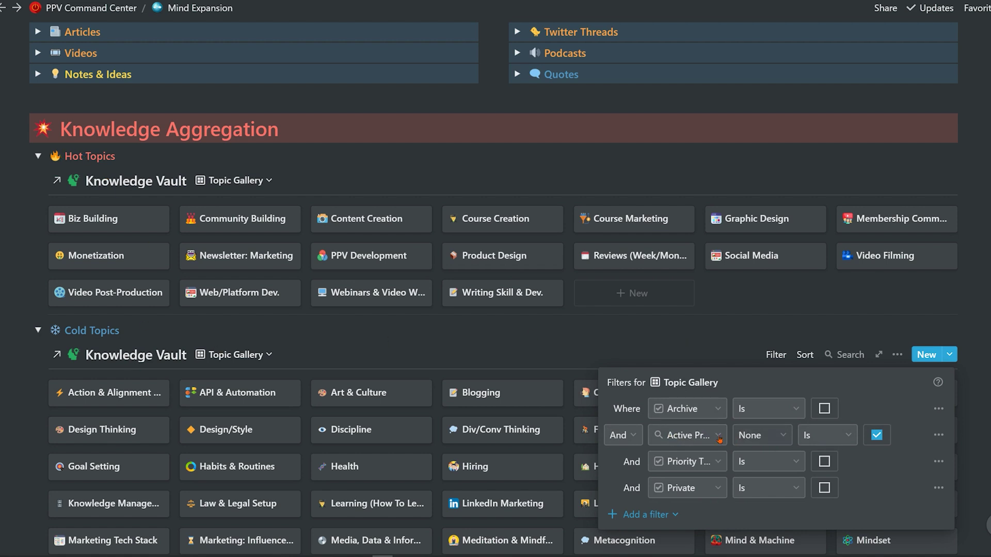
# - Toggle the Cold Topics Active Projects filter value off and back on, leaving it checked
pyautogui.click(714, 435)
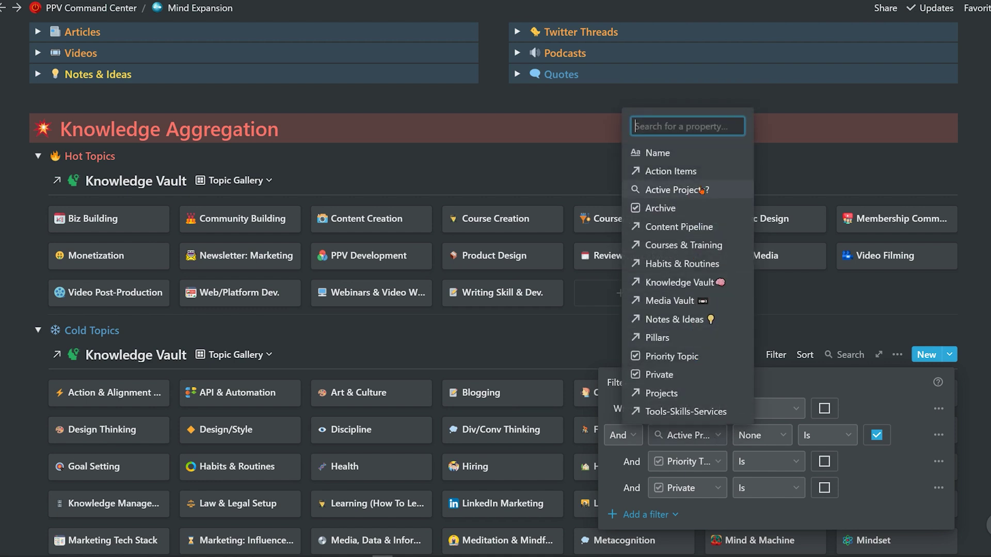
pyautogui.click(780, 386)
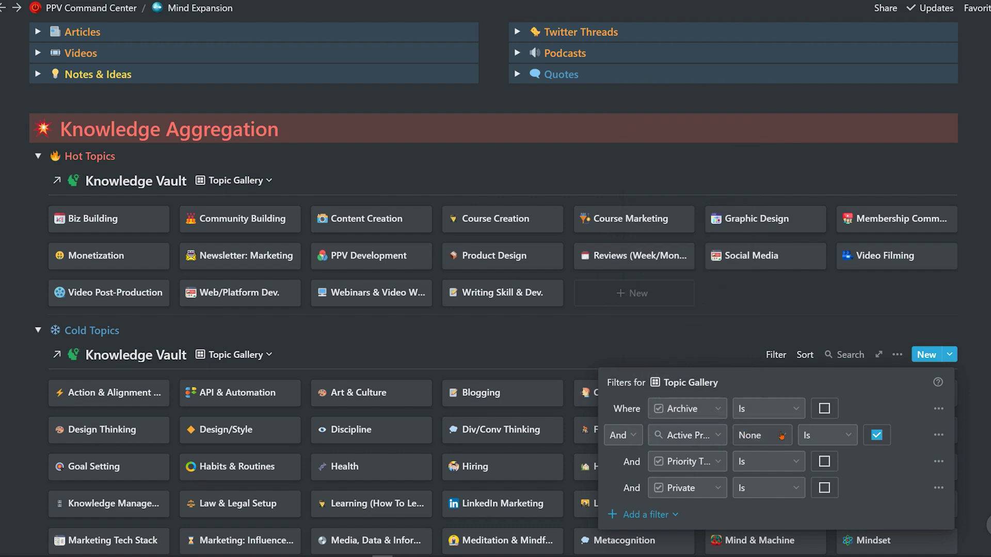
pyautogui.click(877, 437)
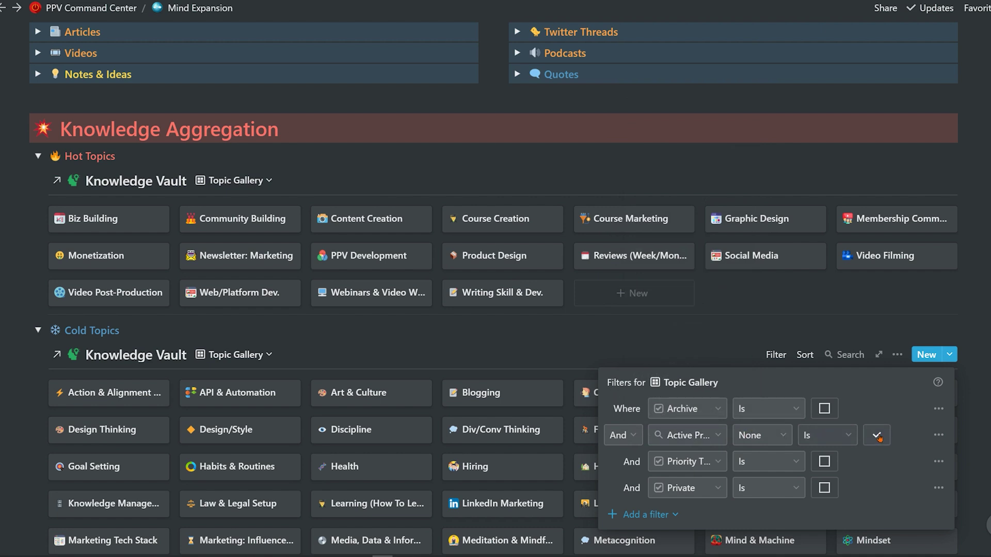
pyautogui.click(877, 436)
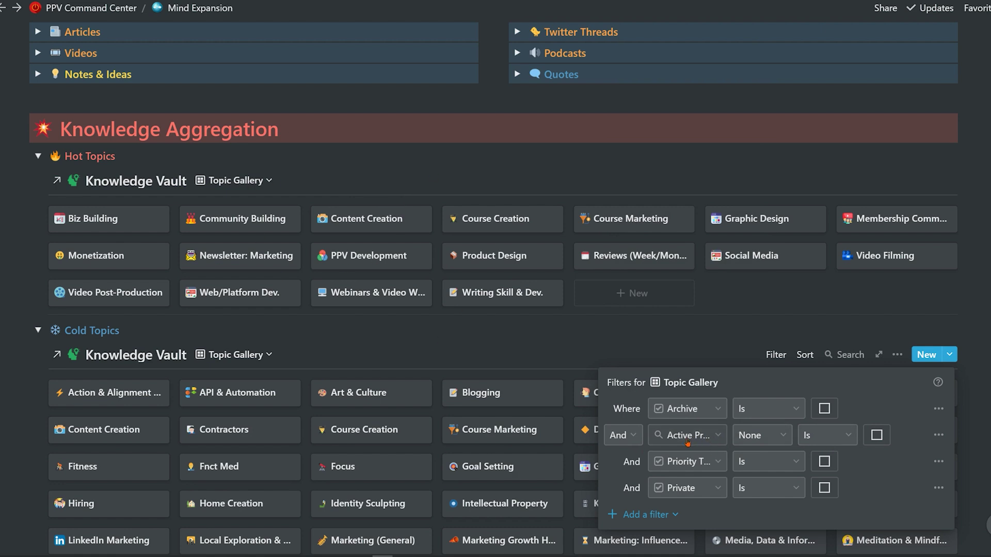
pyautogui.click(877, 435)
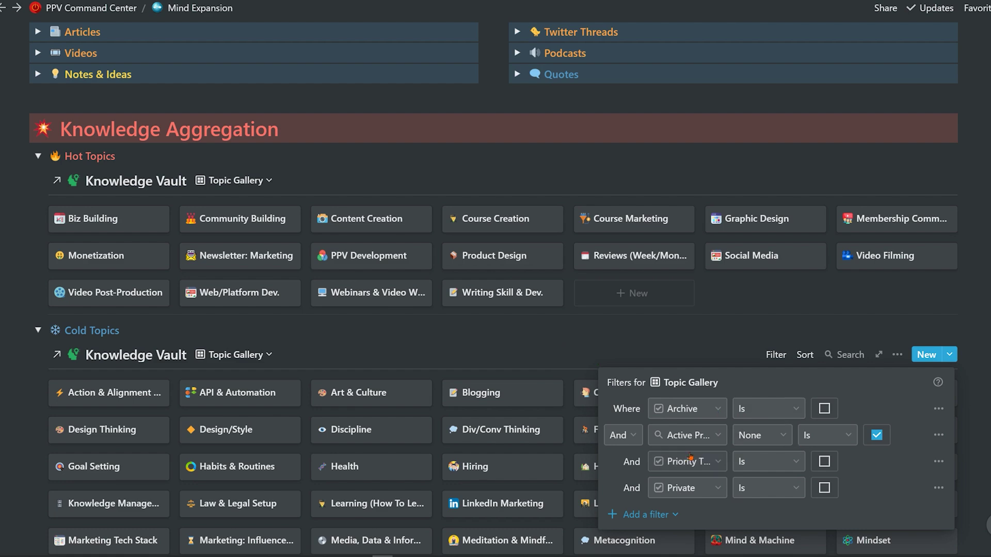
# - Open the Law & Legal Setup topic and expand its Tools & Skills references
pyautogui.click(715, 338)
pyautogui.scroll(-3, 645, 362)
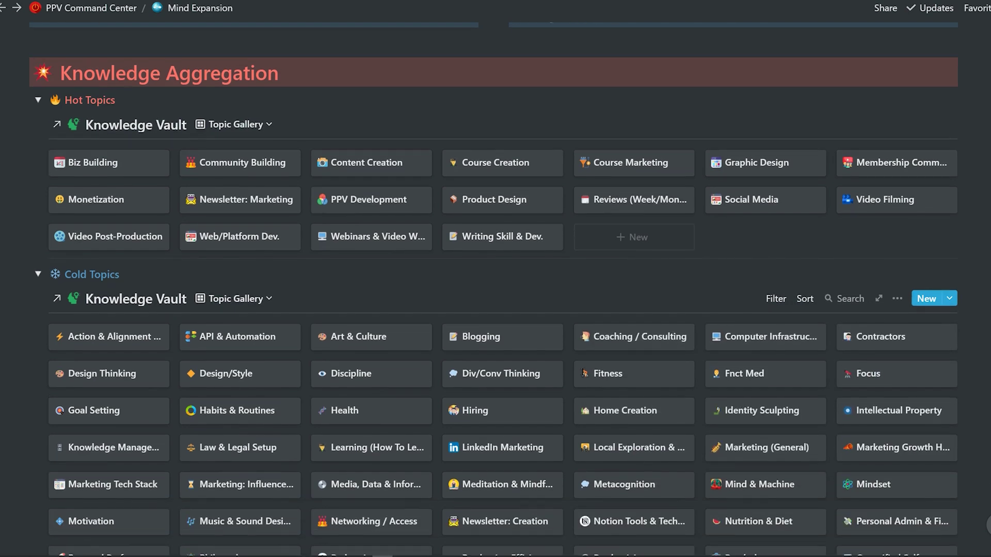
pyautogui.scroll(-2, 583, 377)
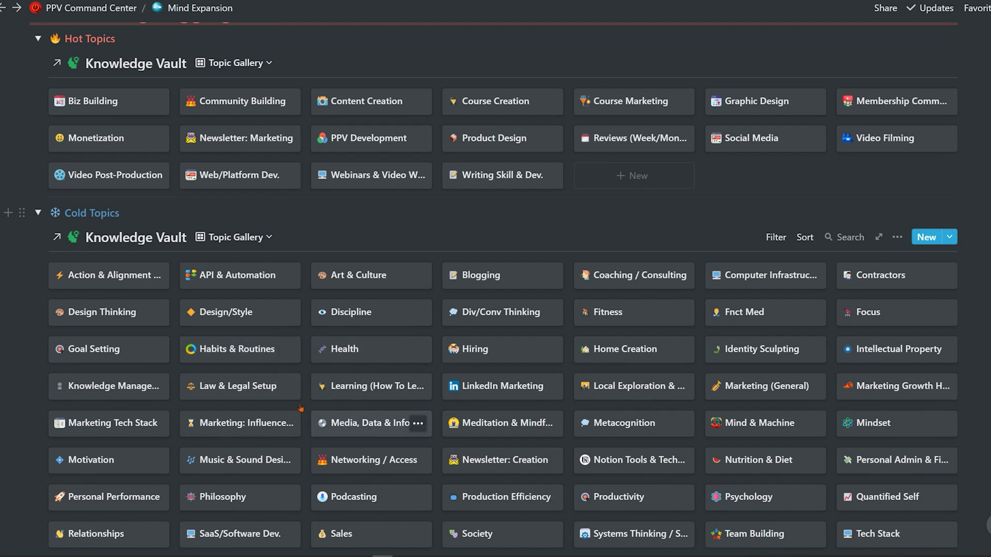
pyautogui.click(232, 388)
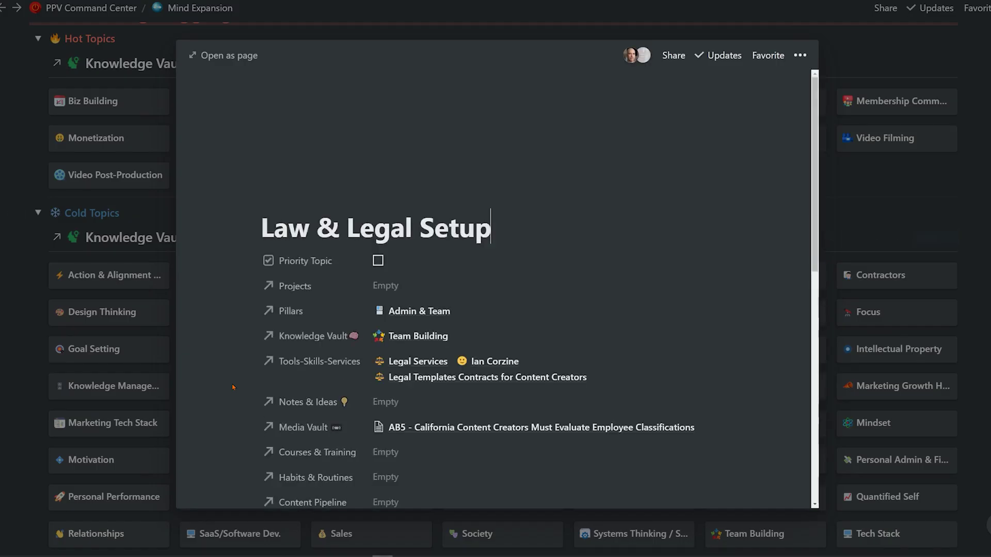
pyautogui.scroll(-3, 233, 388)
pyautogui.scroll(-3, 248, 408)
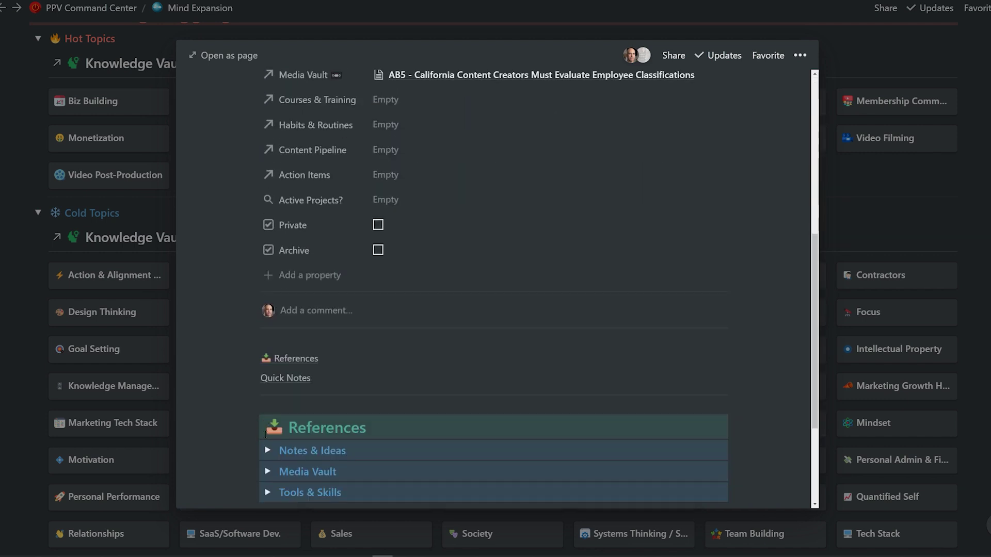
pyautogui.scroll(-2, 258, 423)
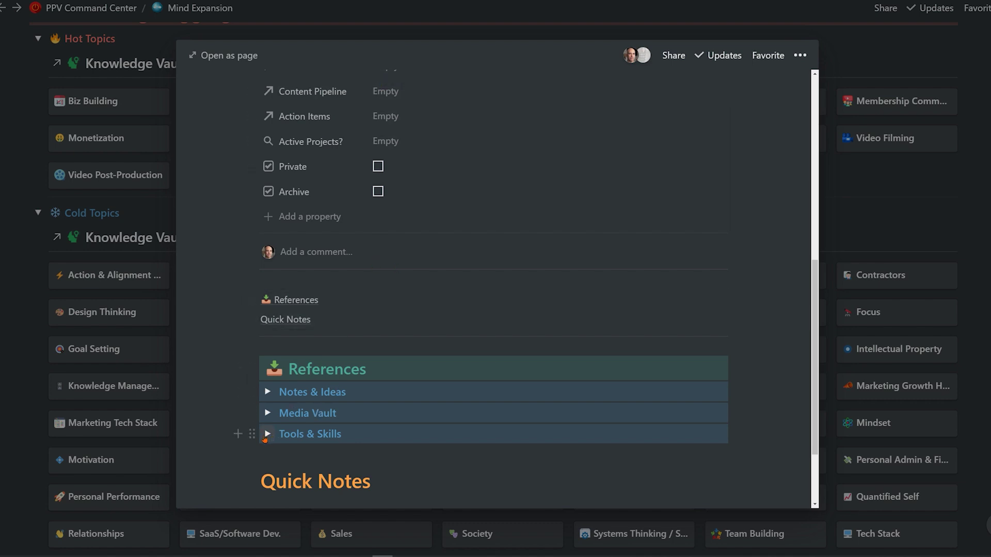
pyautogui.click(267, 434)
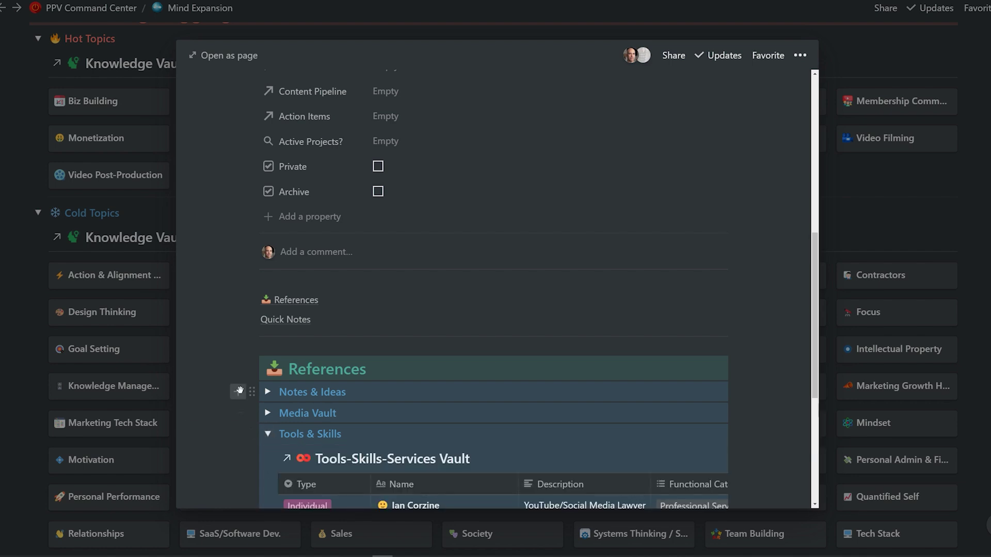
# - Check the tools table's sort and Law & Legal Setup filter, then switch to Design Thinking
pyautogui.scroll(-2, 337, 397)
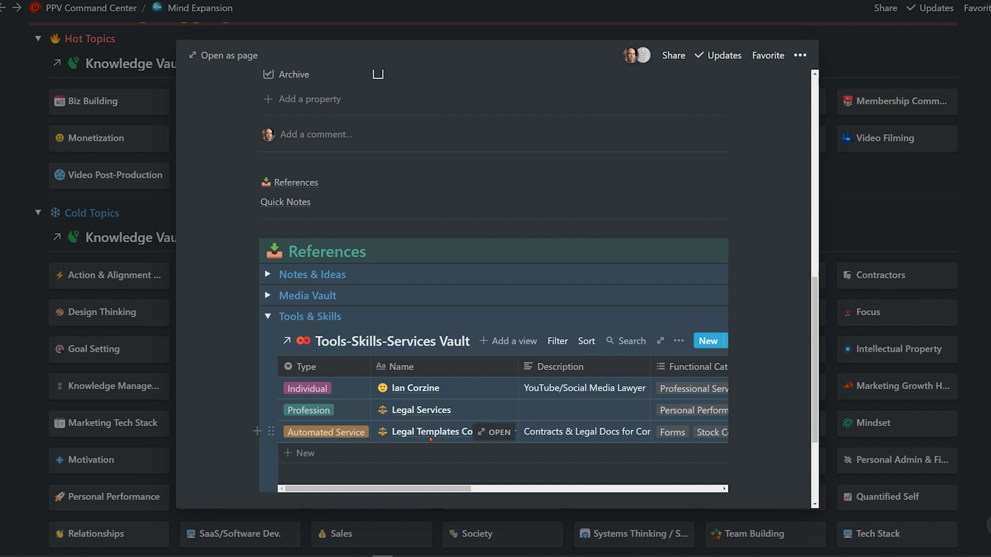
pyautogui.click(586, 341)
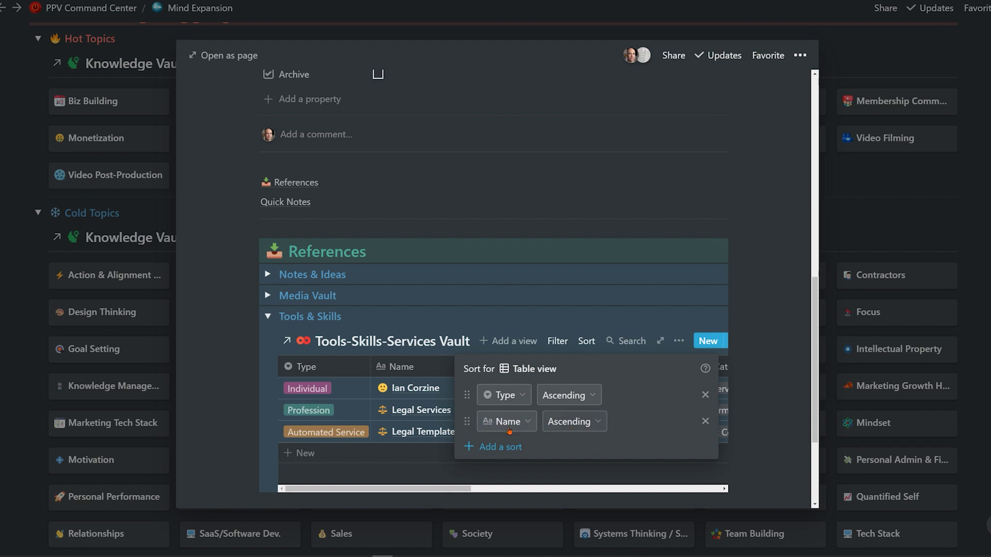
pyautogui.click(594, 323)
pyautogui.click(560, 342)
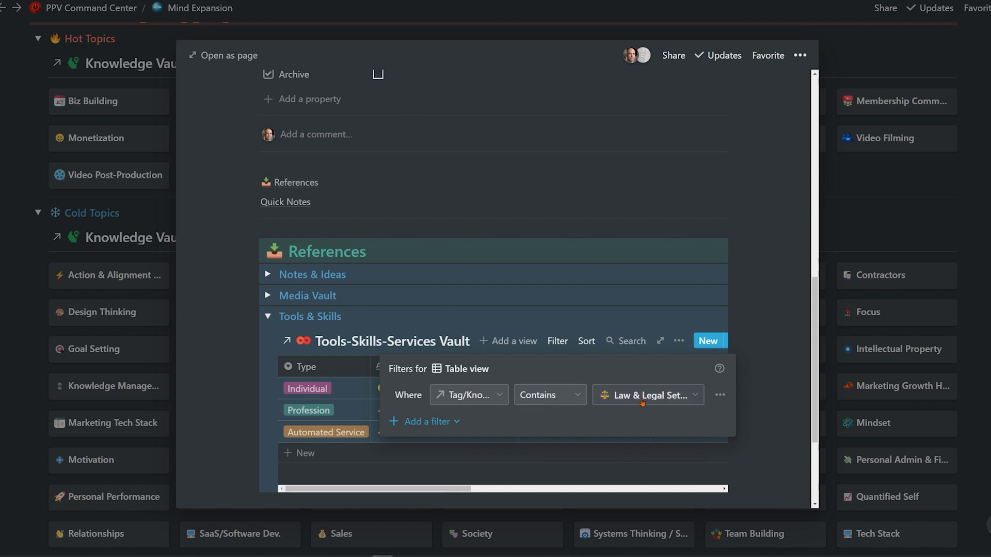
pyautogui.click(34, 218)
pyautogui.click(28, 266)
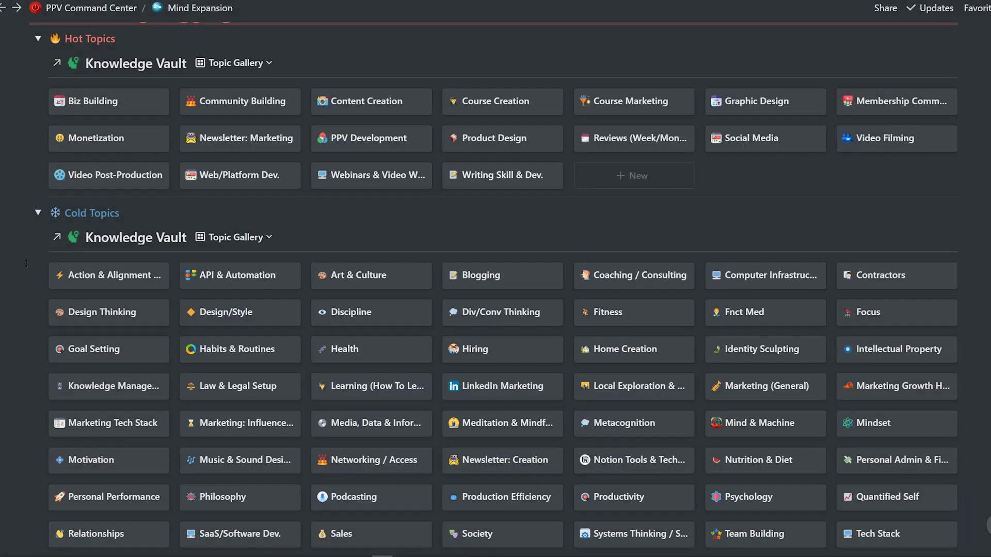
pyautogui.click(95, 313)
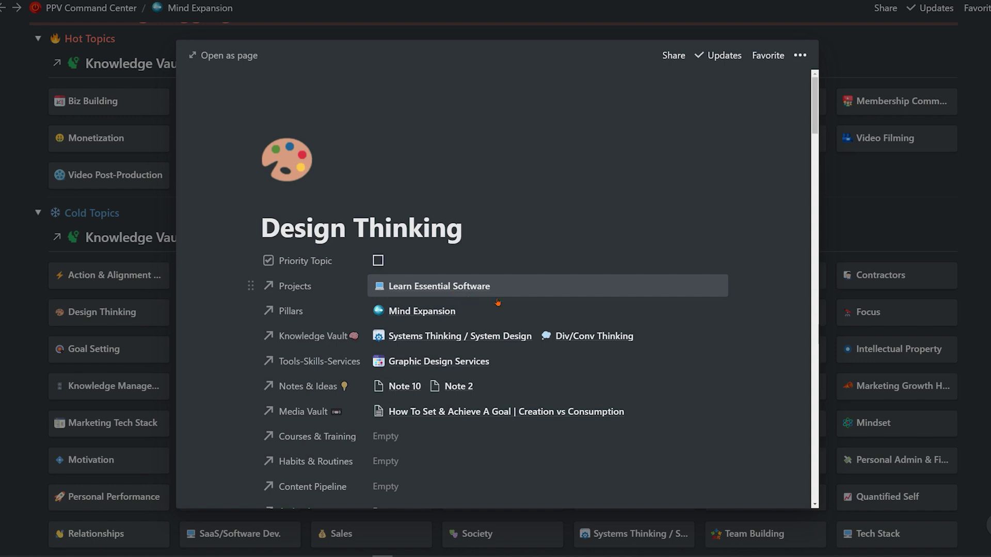
# - Scroll to Design Thinking's References and briefly expand the Notes & Ideas and Media Vault lists
pyautogui.scroll(-7, 498, 302)
pyautogui.scroll(-2, 563, 310)
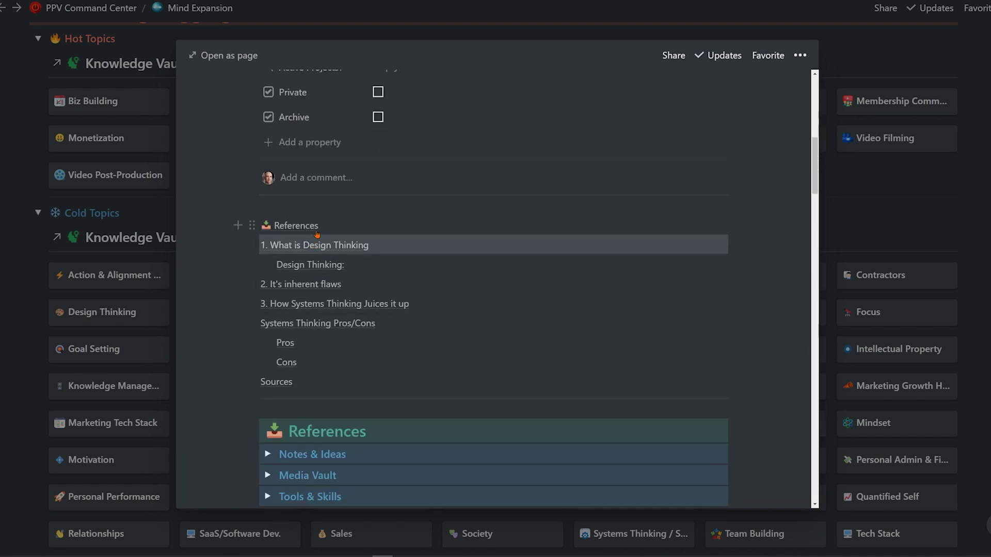
pyautogui.scroll(-3, 325, 326)
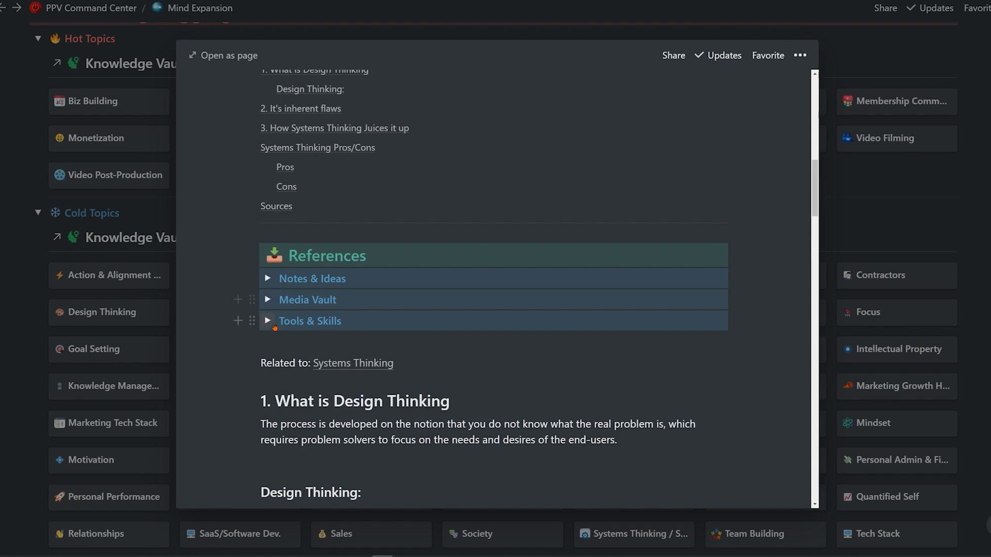
pyautogui.click(266, 280)
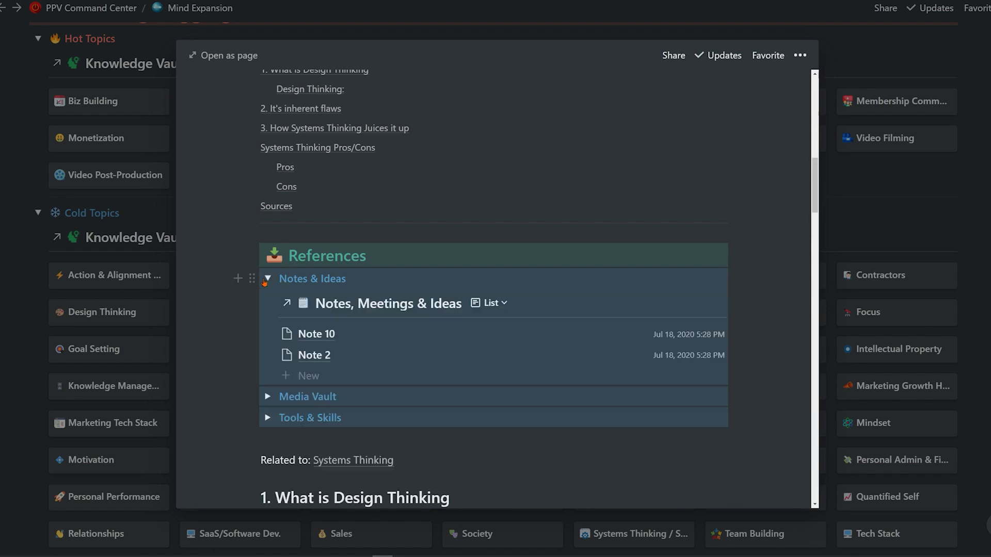
pyautogui.moveTo(387, 302)
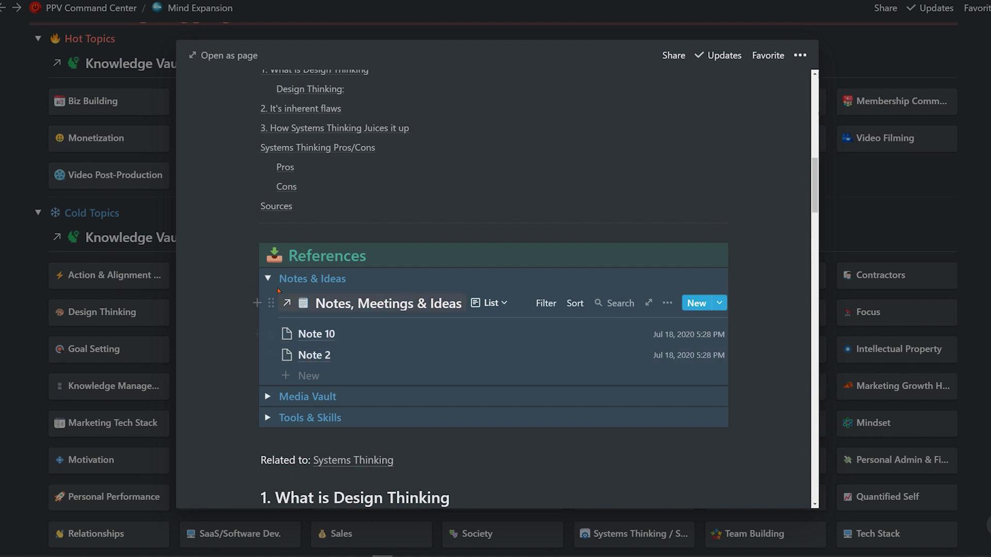
pyautogui.click(268, 279)
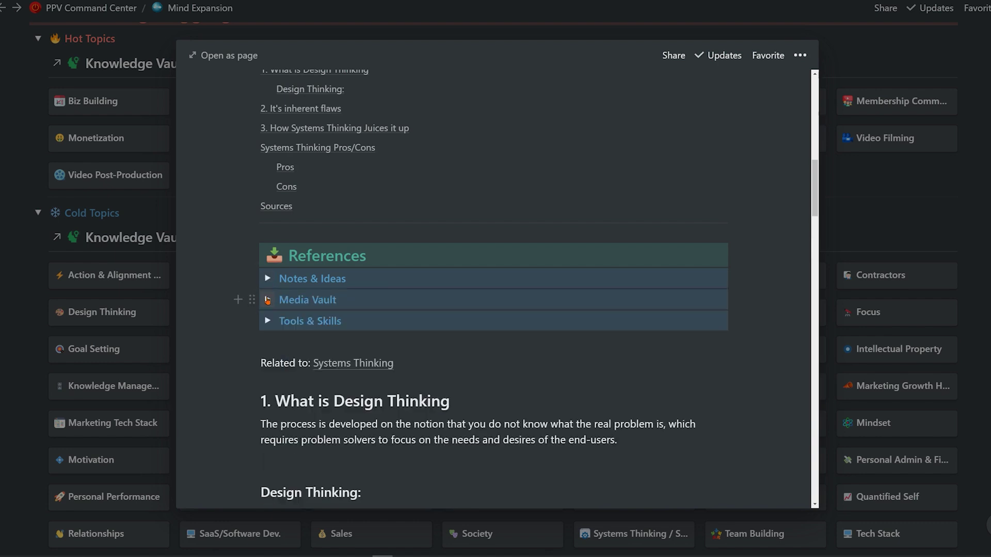
pyautogui.click(268, 300)
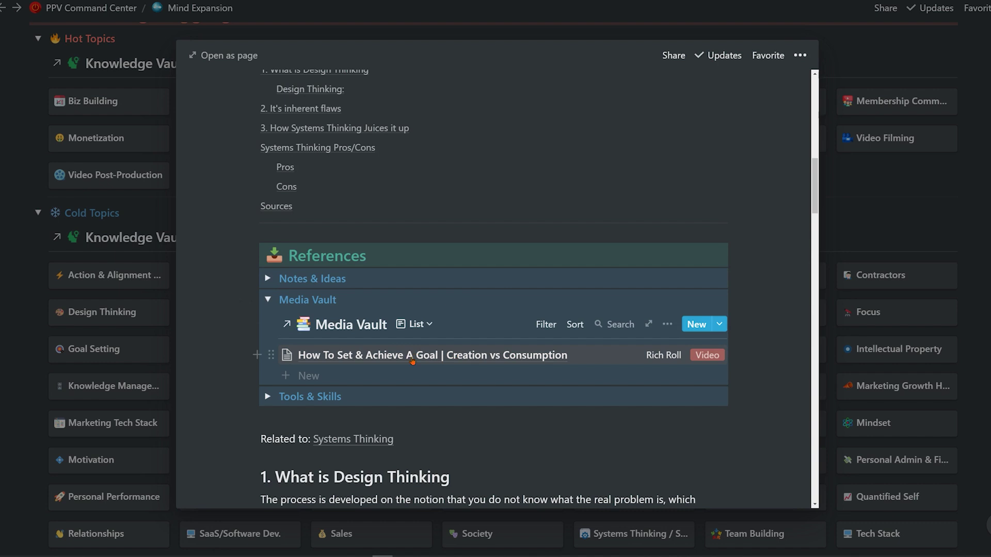
pyautogui.click(268, 300)
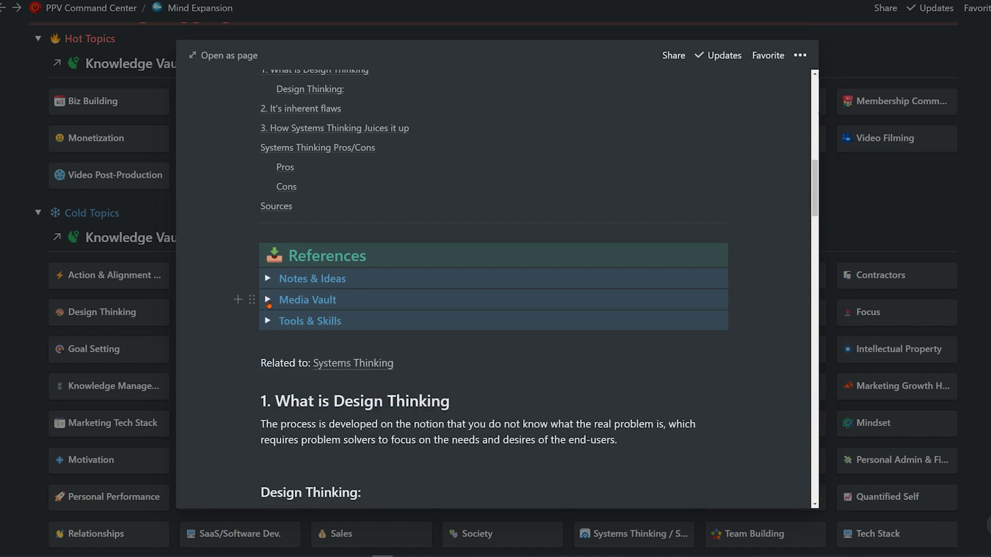
# - Expand the Tools & Skills references twice to verify Graphic Design Services appears there
pyautogui.click(268, 321)
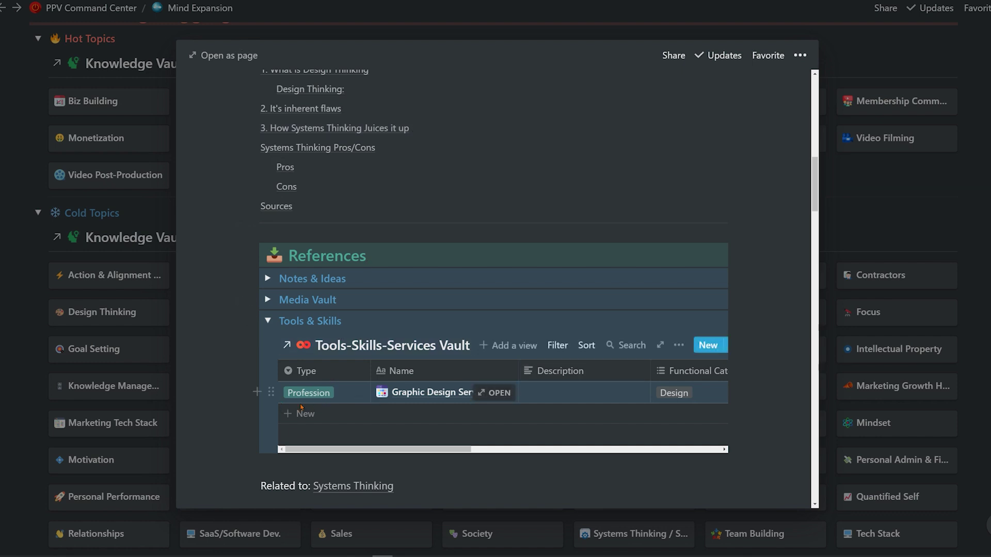
pyautogui.click(267, 321)
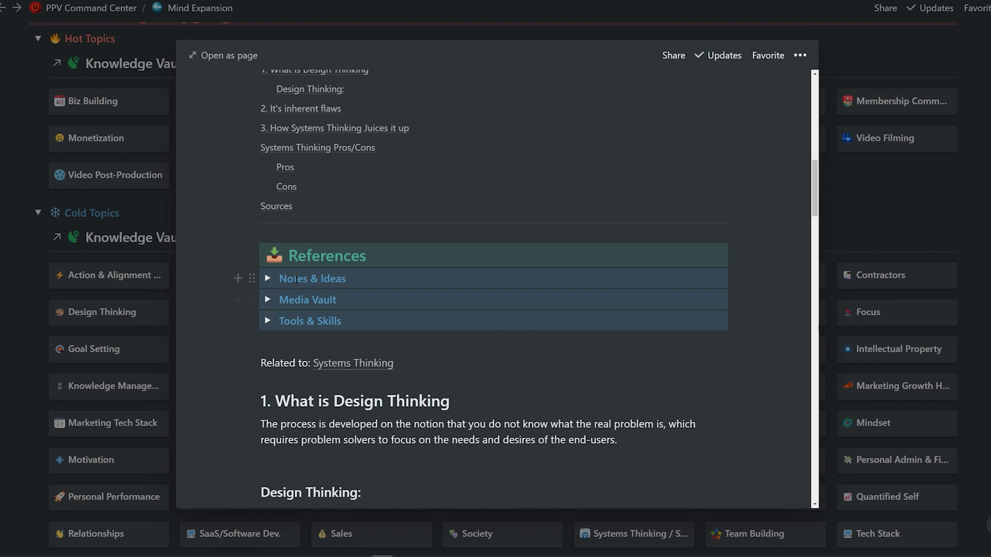
pyautogui.click(266, 321)
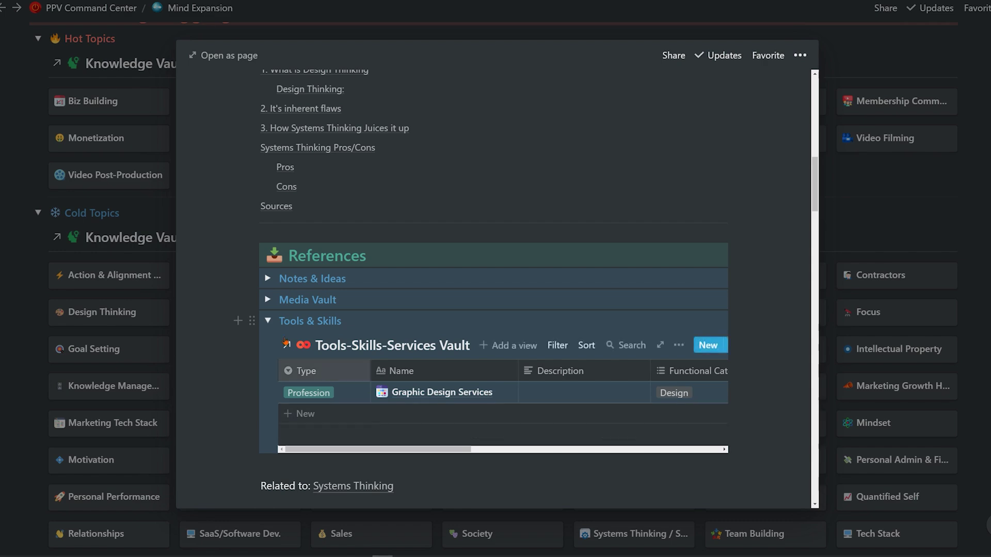
pyautogui.click(269, 321)
pyautogui.scroll(5, 269, 322)
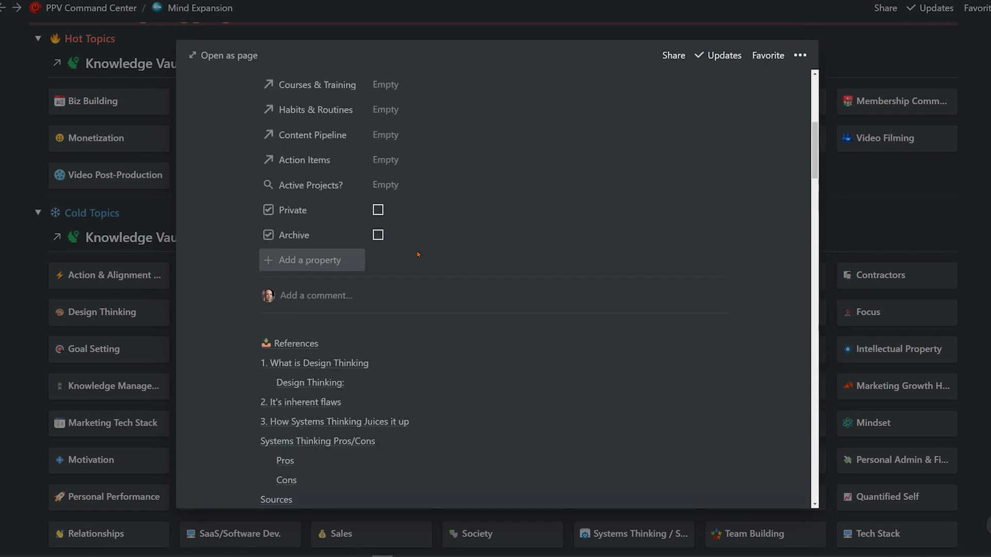